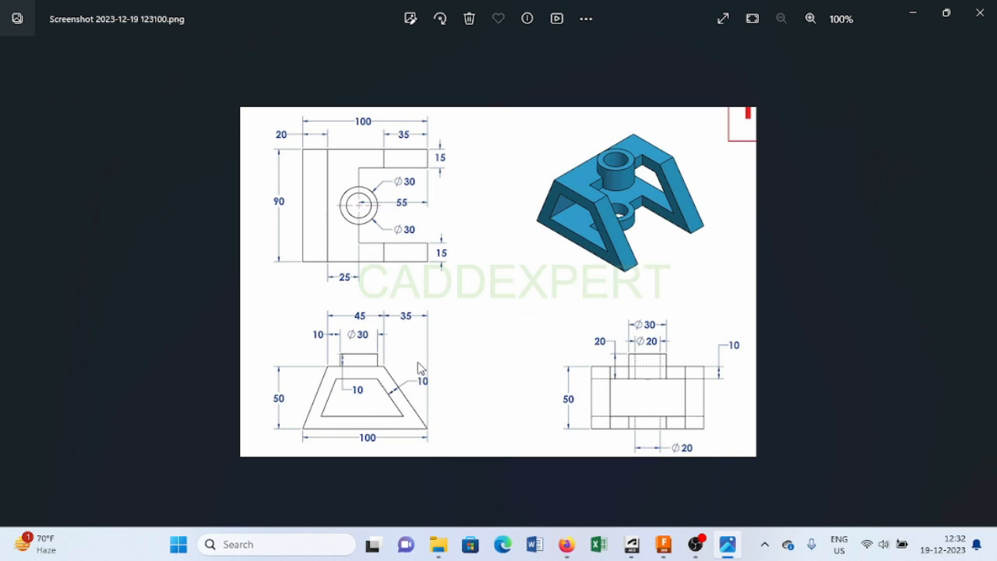
Step: Switch to Fusion 360 and sketch a 100 mm wide, 50 mm high rectangle on the front plane, with its base on the horizontal axis
{"action": "left_click", "coordinate": [664, 544]}
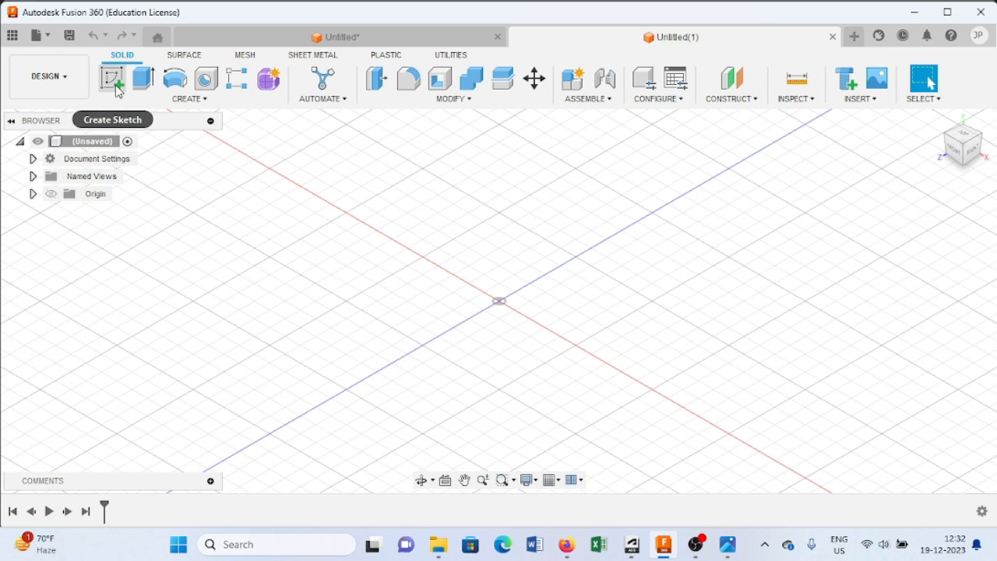
{"action": "left_click", "coordinate": [114, 79]}
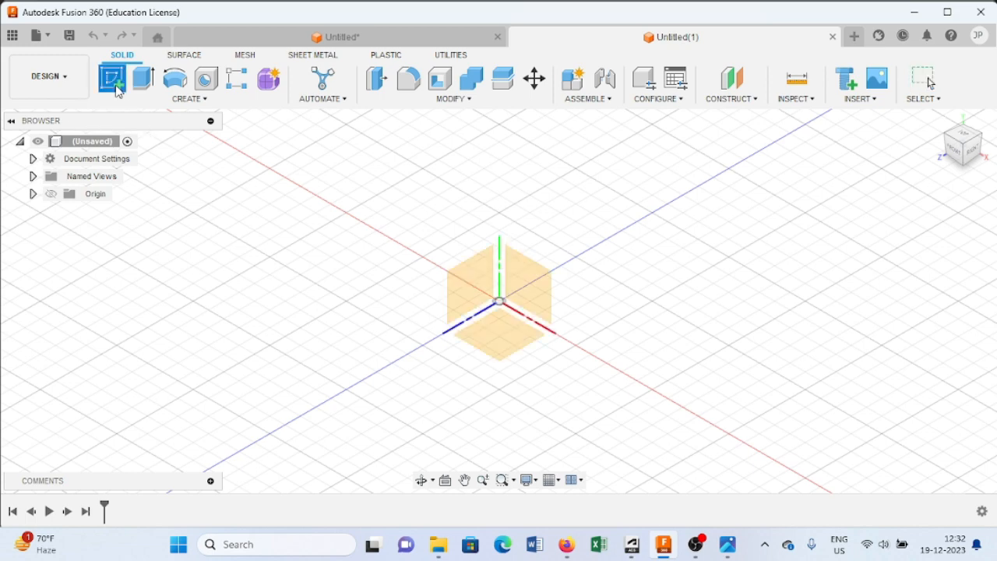
{"action": "left_click", "coordinate": [542, 289]}
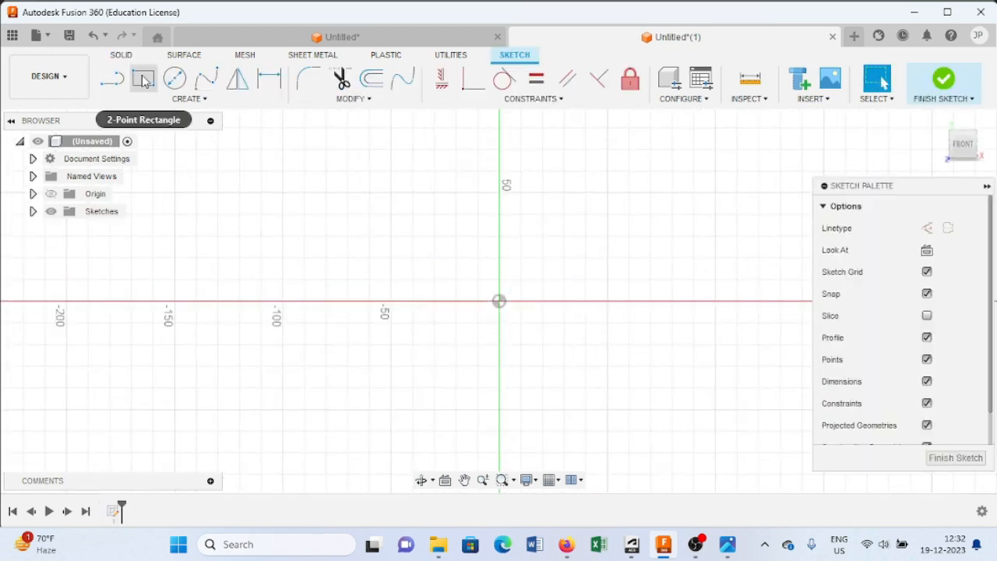
{"action": "left_click", "coordinate": [144, 81]}
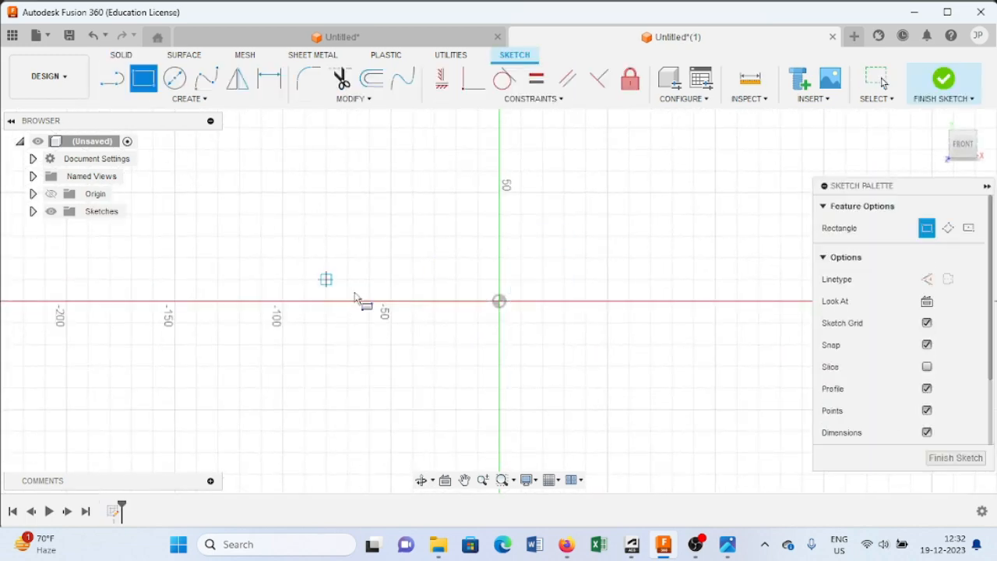
{"action": "left_click", "coordinate": [369, 194]}
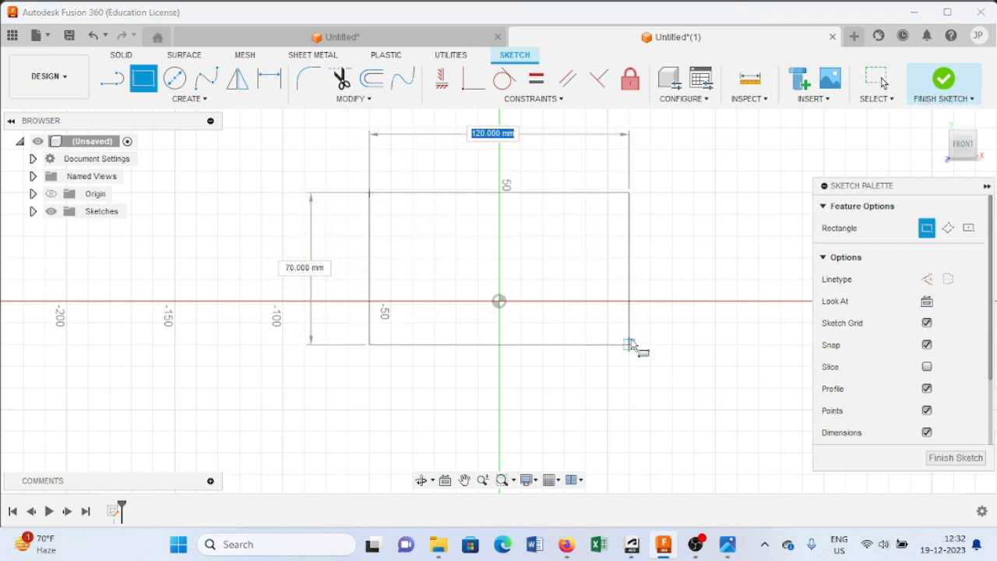
{"action": "type", "text": "100"}
{"action": "key", "text": "Tab"}
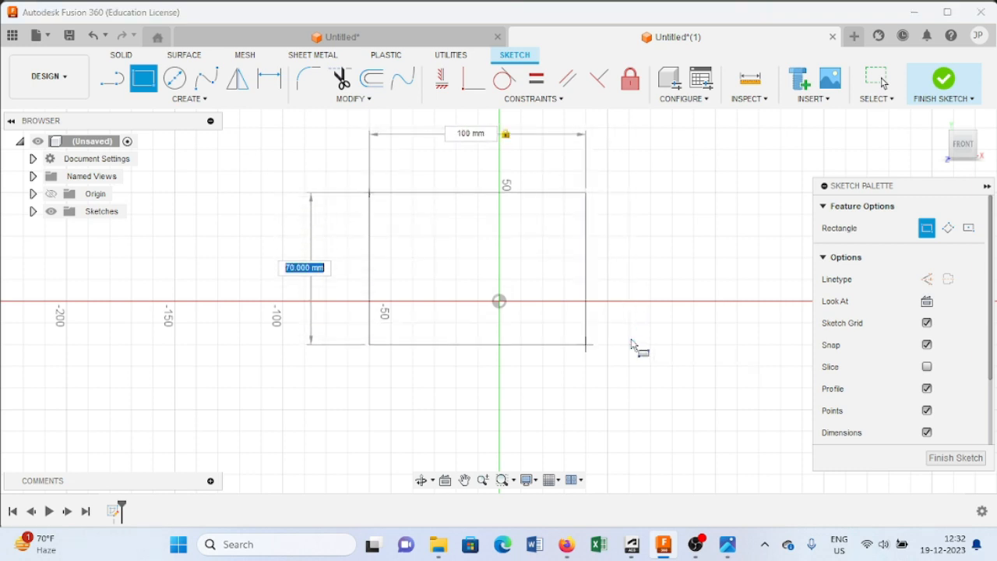
{"action": "type", "text": "50"}
{"action": "key", "text": "Tab"}
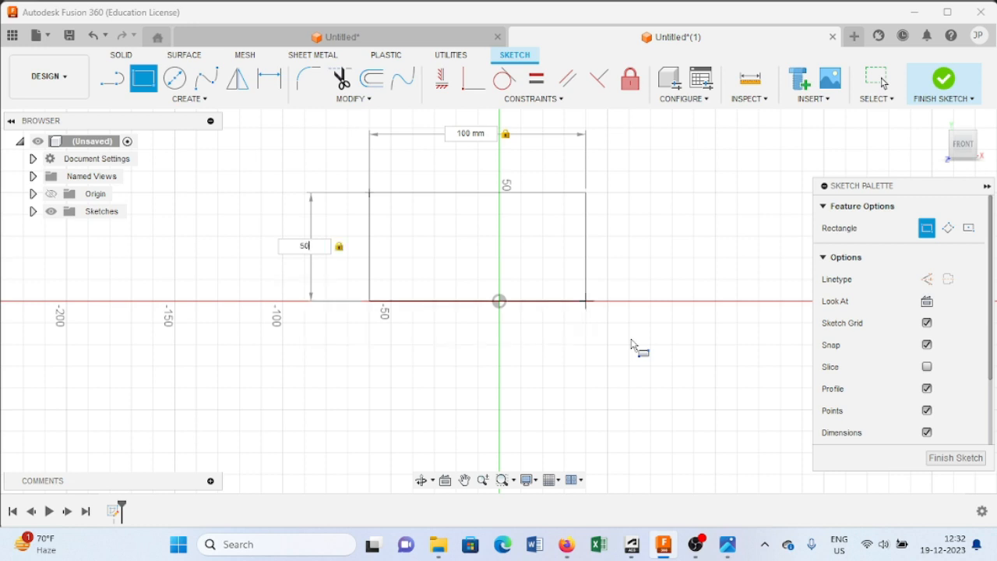
{"action": "key", "text": "Return"}
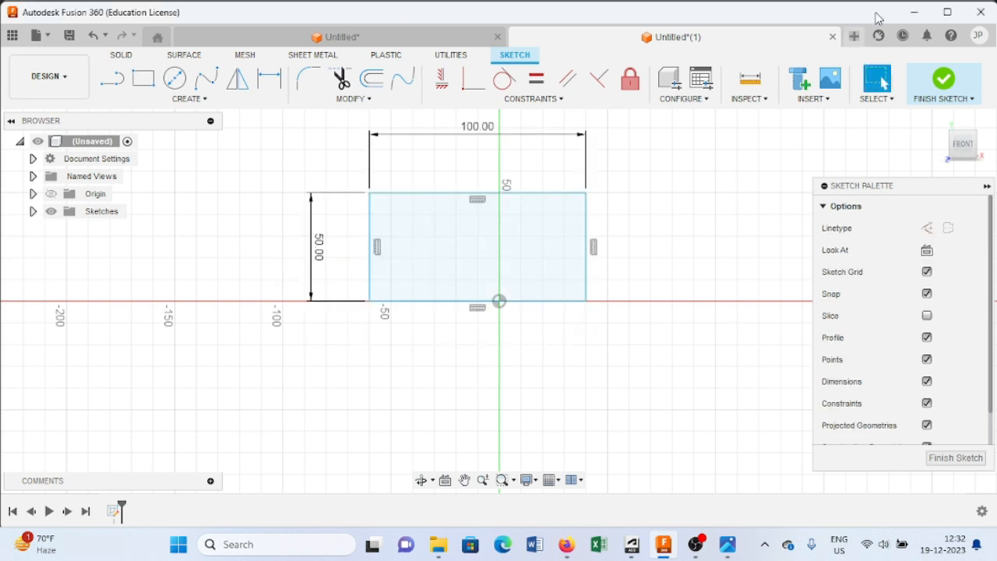
{"action": "left_click", "coordinate": [940, 84]}
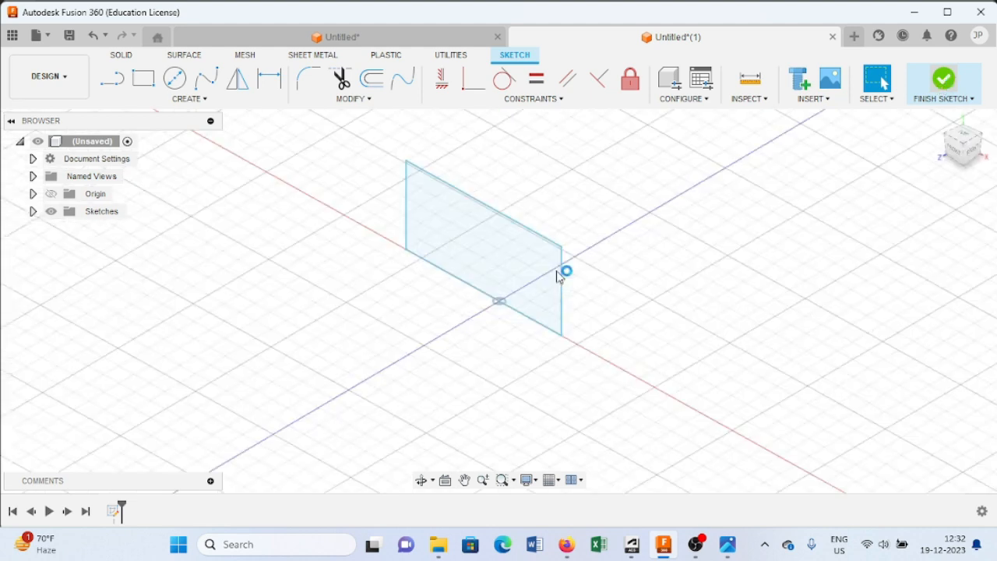
Step: Extrude the rectangle 90 mm to one side as a new body
{"action": "left_click", "coordinate": [468, 250]}
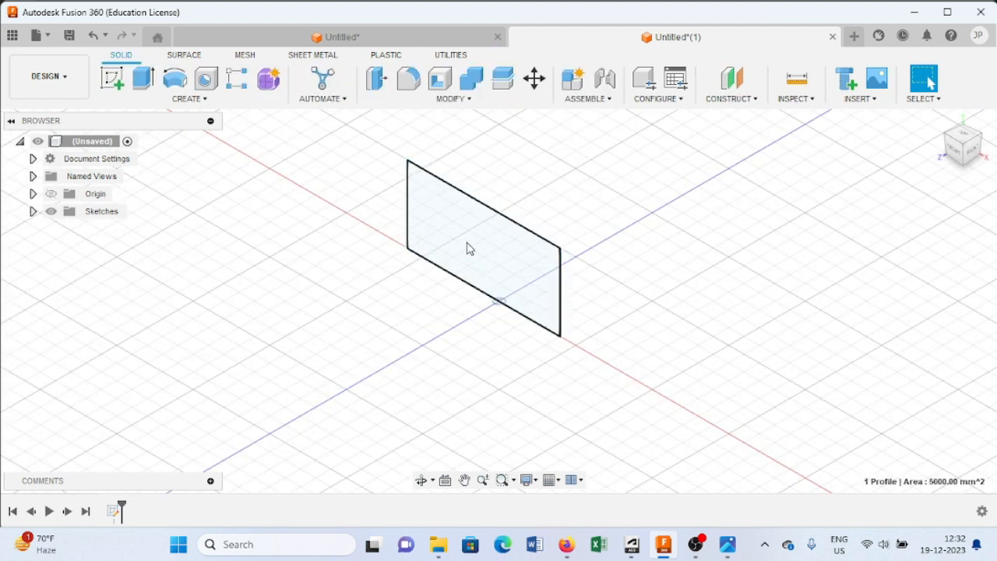
{"action": "left_click", "coordinate": [144, 78]}
{"action": "left_click_drag", "start_coordinate": [473, 251], "coordinate": [444, 304]}
{"action": "left_click", "coordinate": [728, 546]}
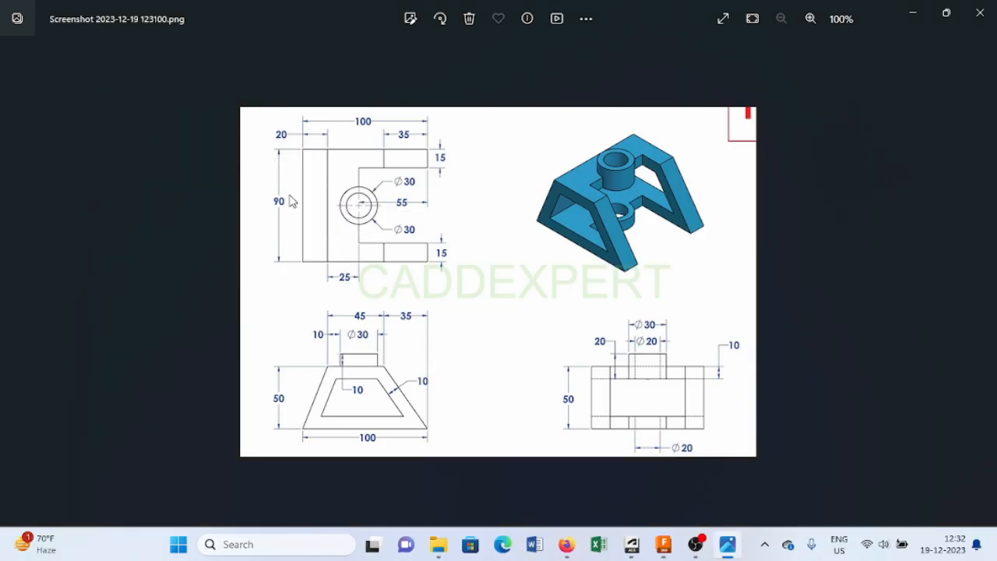
{"action": "left_click", "coordinate": [663, 545]}
{"action": "type", "text": "90"}
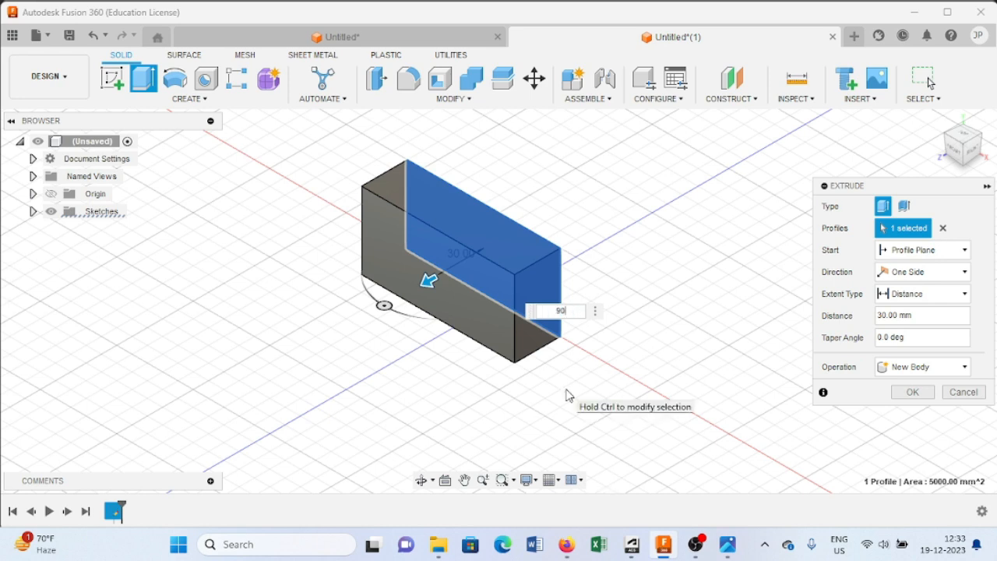
{"action": "key", "text": "Return"}
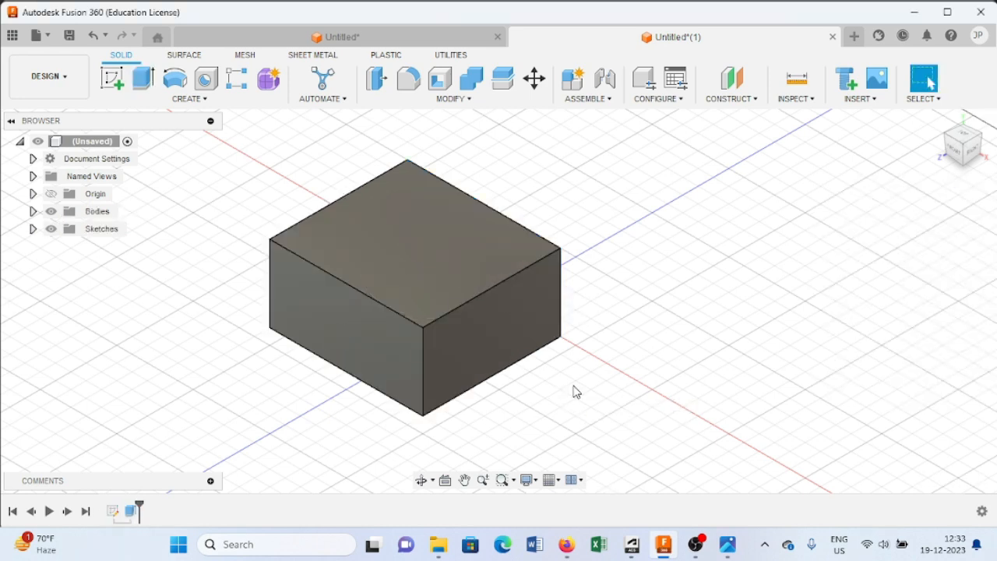
Step: Chamfer the block's 90 mm top edge at the positive X end, 50 mm down the side and 35 mm across the top
{"action": "left_click", "coordinate": [728, 545]}
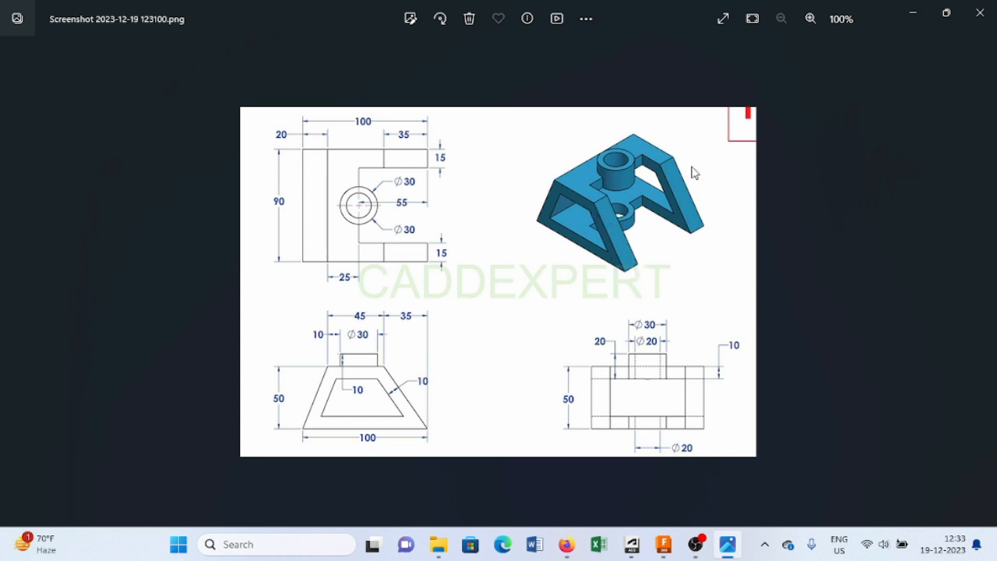
{"action": "left_click", "coordinate": [728, 546]}
{"action": "left_click", "coordinate": [510, 277]}
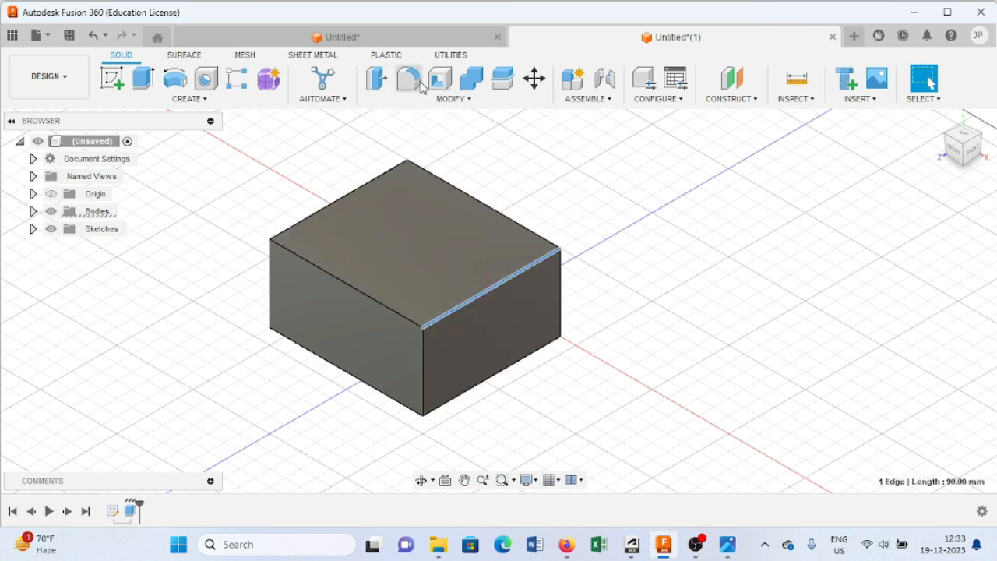
{"action": "left_click", "coordinate": [440, 99]}
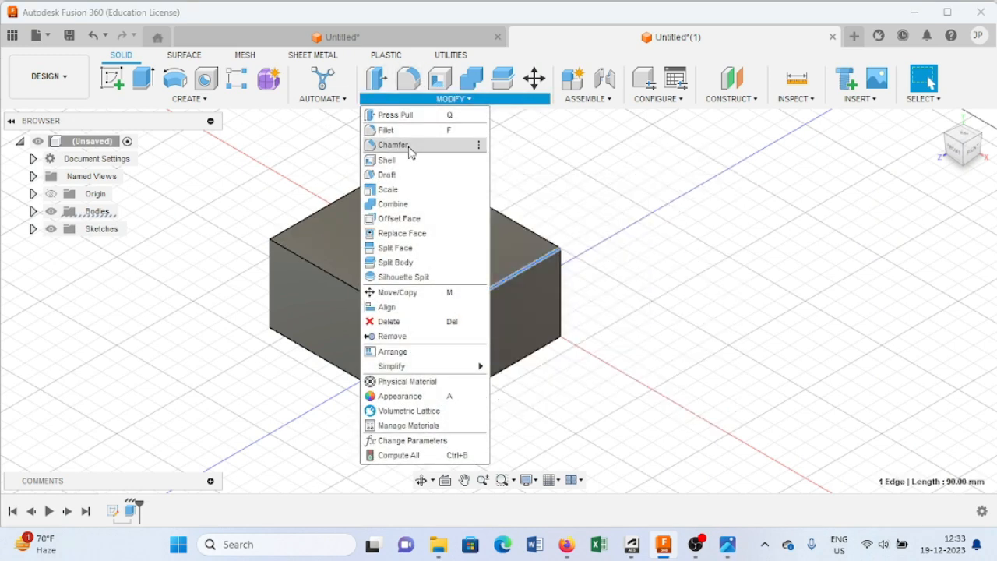
{"action": "left_click", "coordinate": [407, 145]}
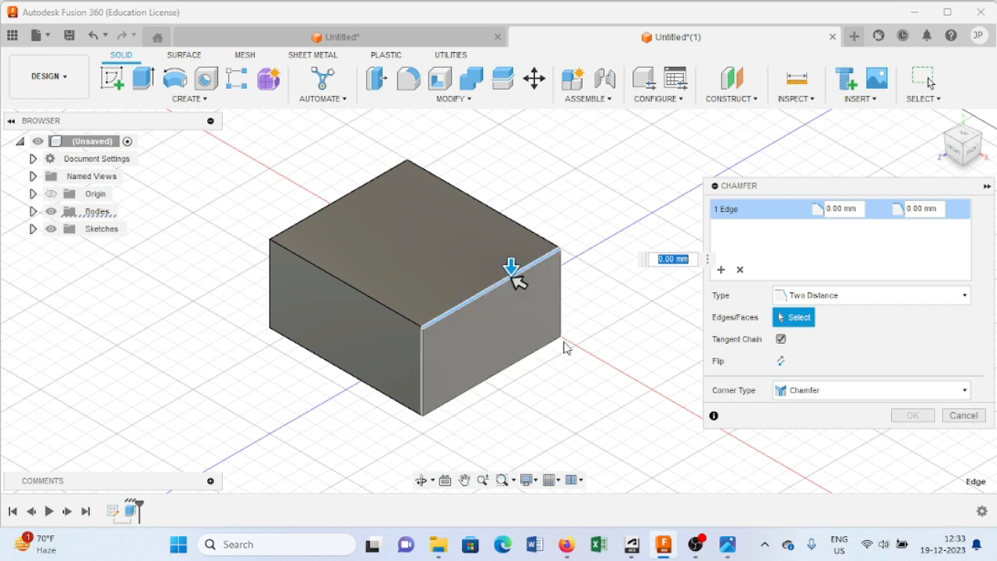
{"action": "type", "text": "50"}
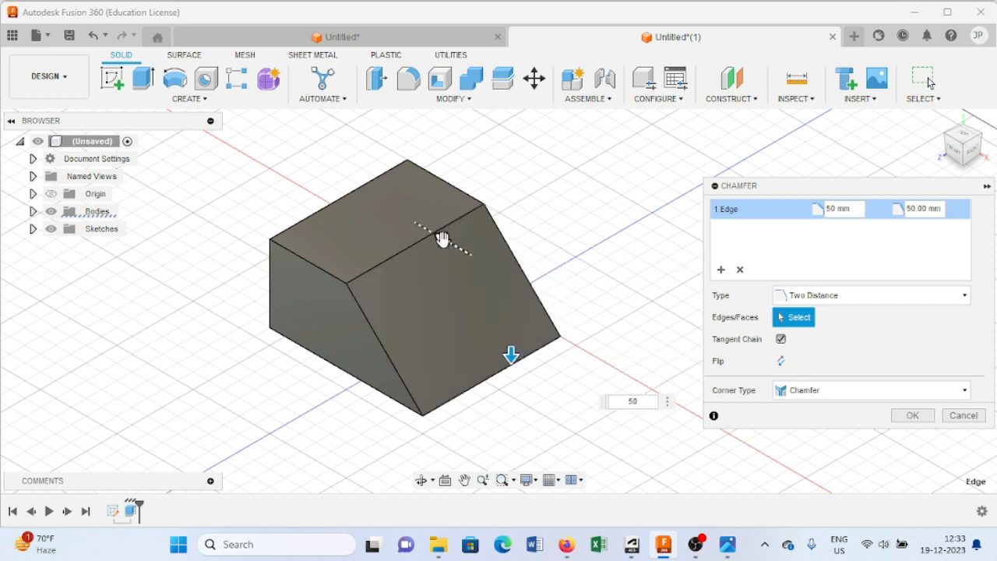
{"action": "key", "text": "Return"}
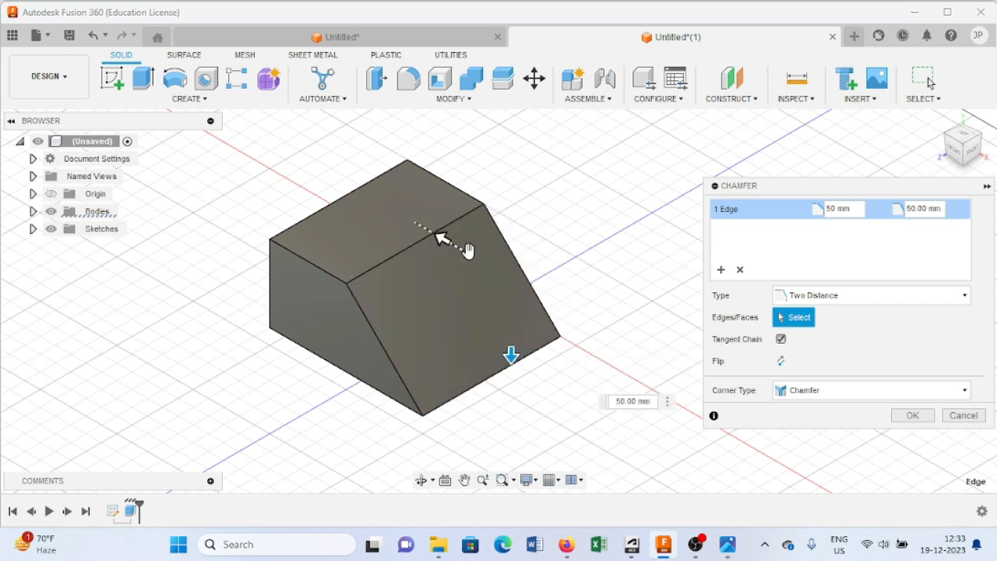
{"action": "left_click", "coordinate": [732, 550]}
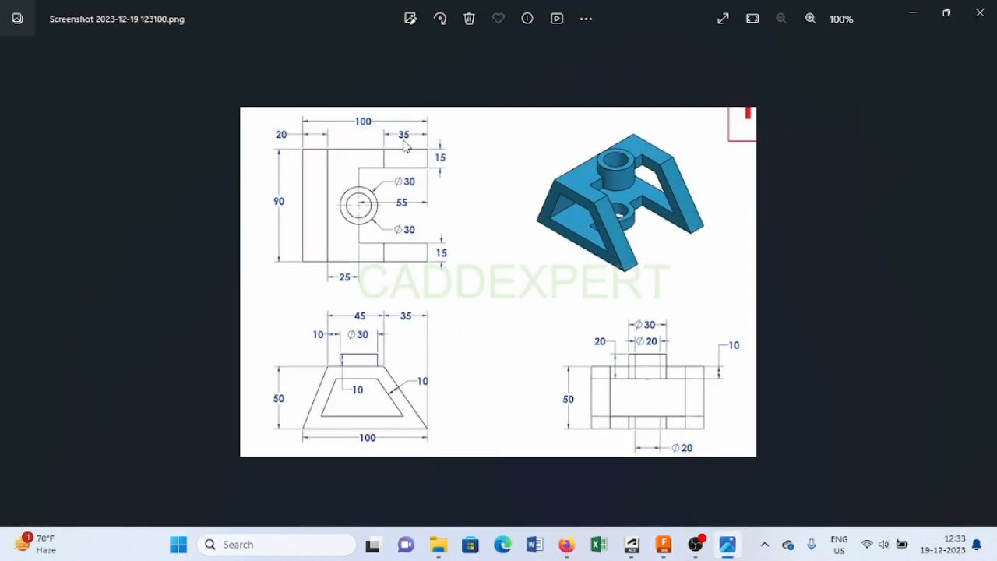
{"action": "left_click", "coordinate": [663, 544]}
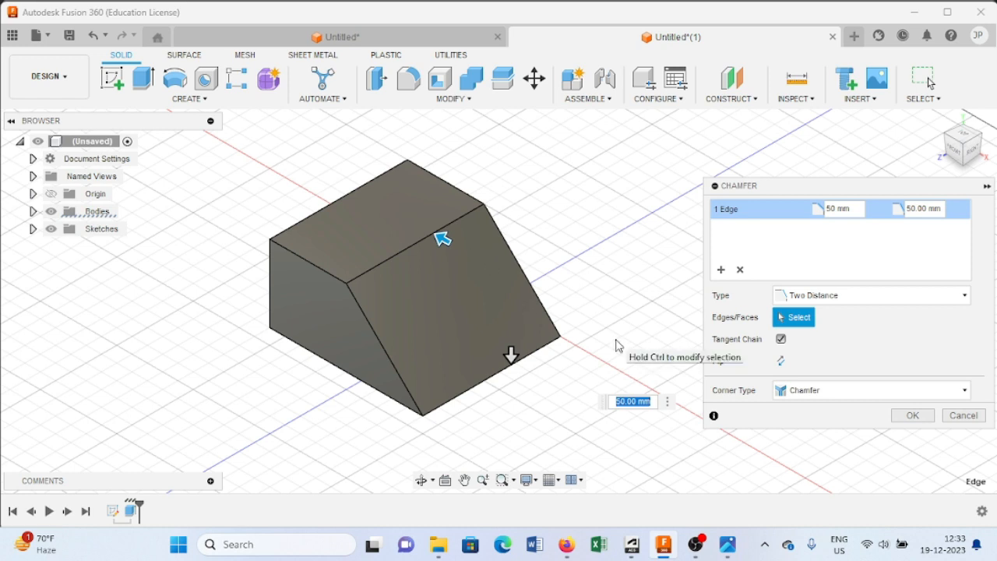
{"action": "type", "text": "35"}
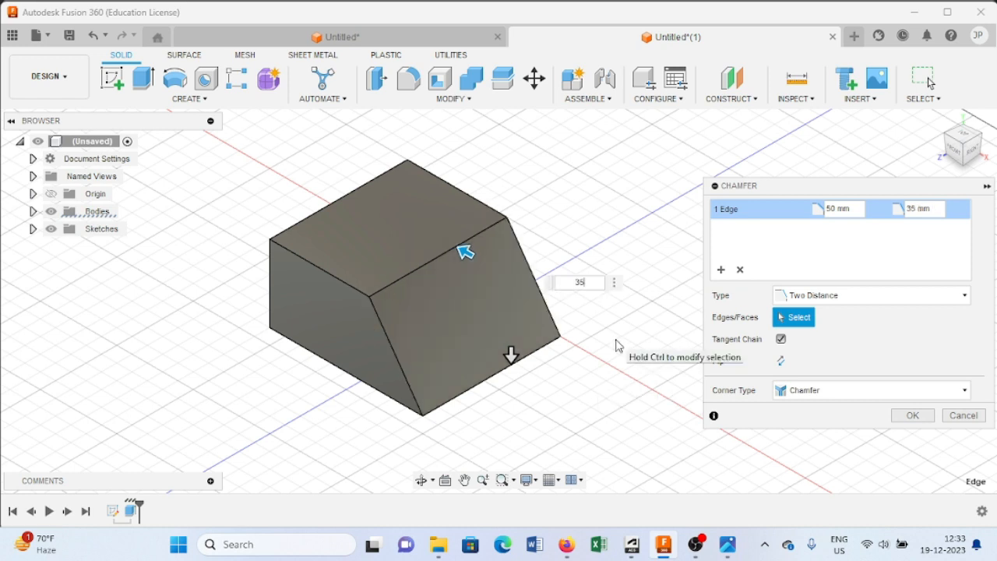
{"action": "key", "text": "Return"}
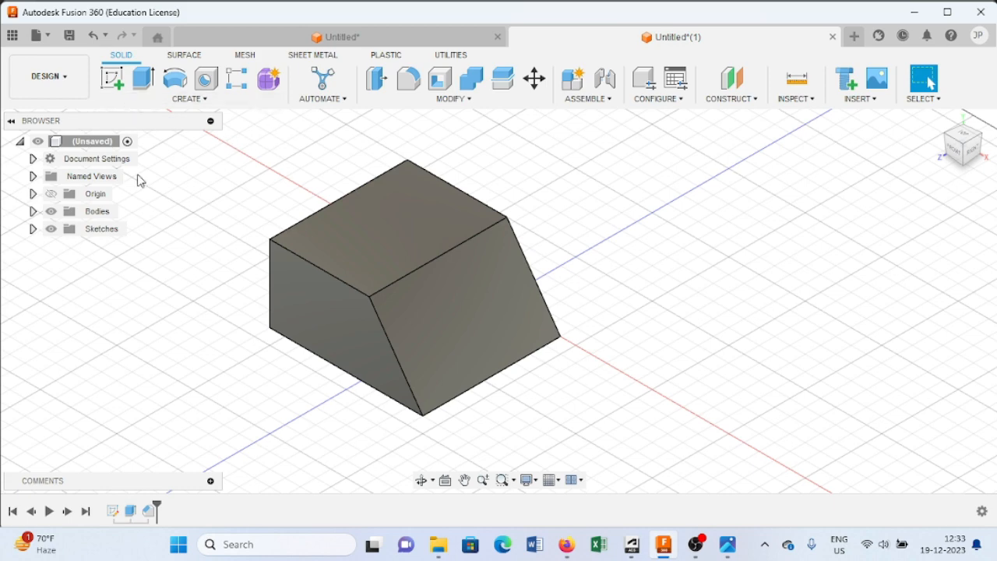
Step: Chamfer the opposite 90 mm top edge with two distances, 10 mm across the top and 50 mm down the side
{"action": "middle_click_drag", "start_coordinate": [164, 211], "coordinate": [243, 205], "text": "shift"}
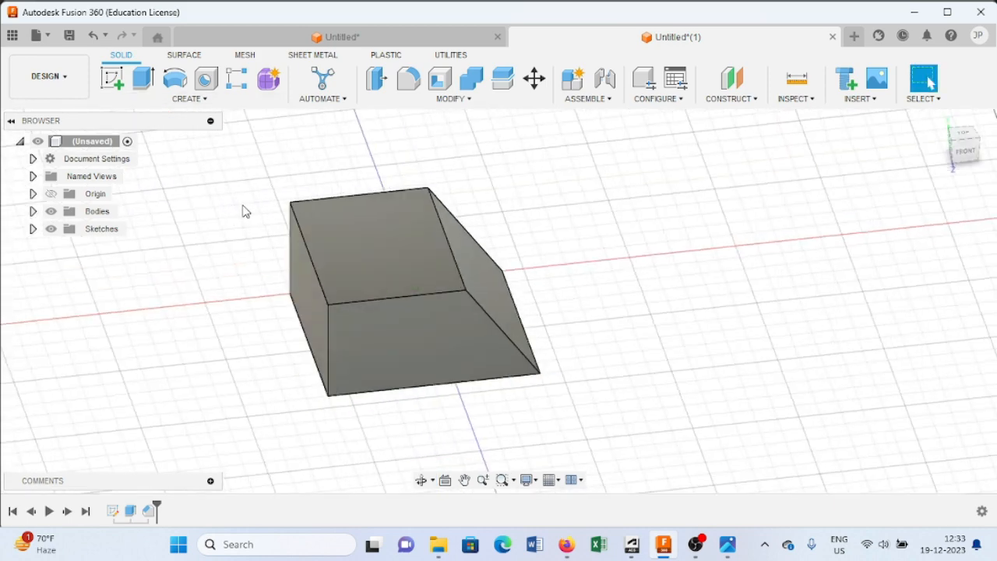
{"action": "left_click", "coordinate": [306, 248]}
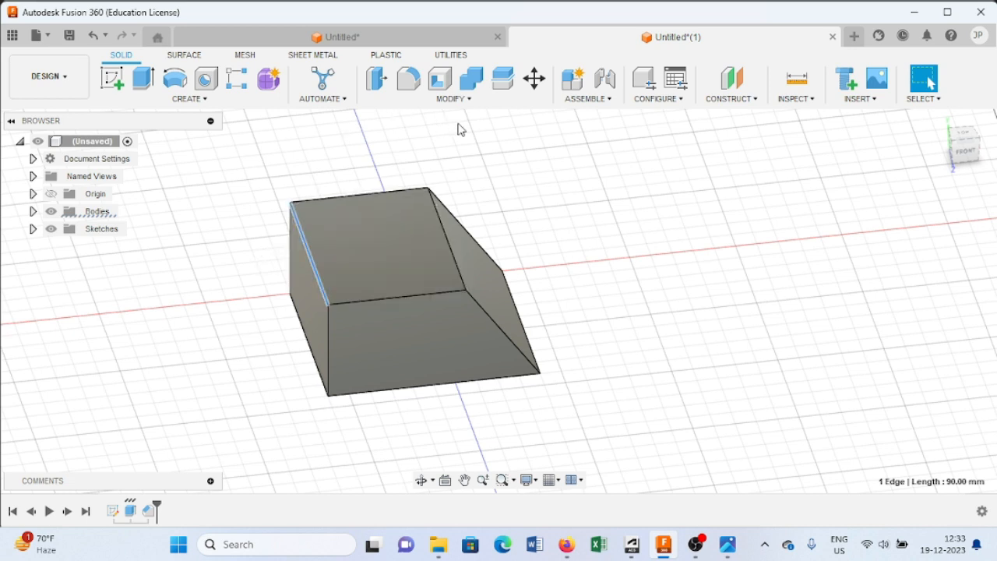
{"action": "left_click", "coordinate": [468, 99]}
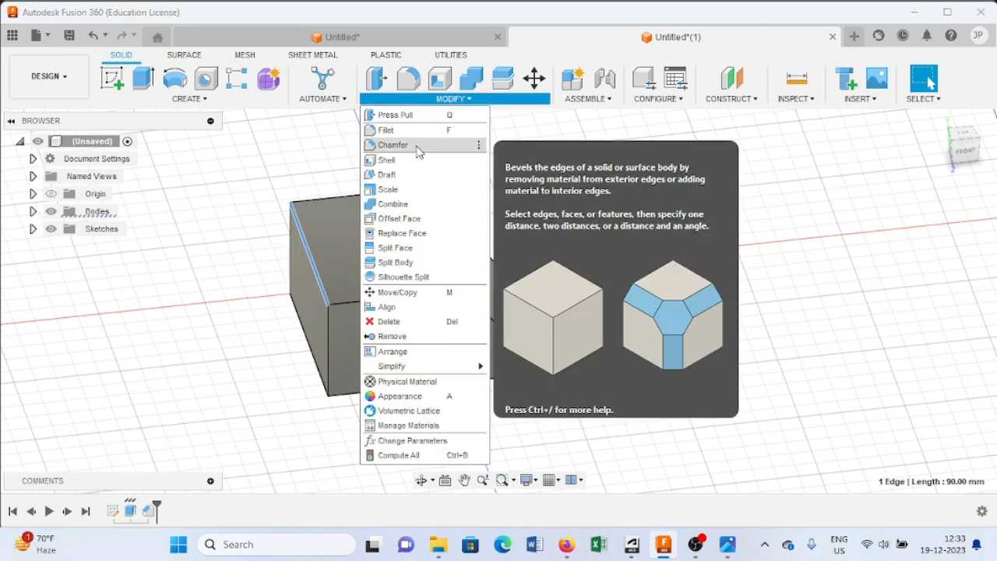
{"action": "left_click", "coordinate": [393, 145]}
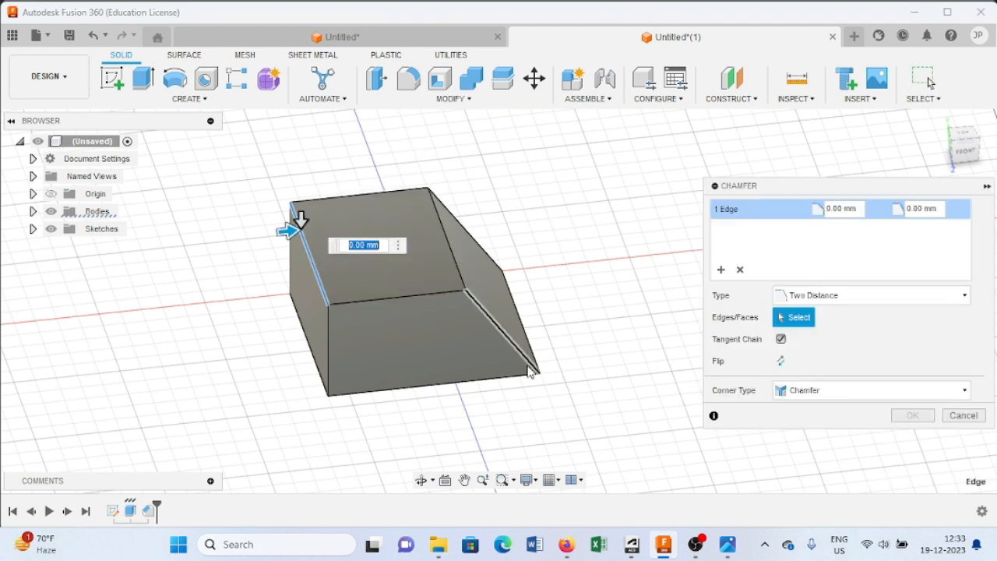
{"action": "type", "text": "10"}
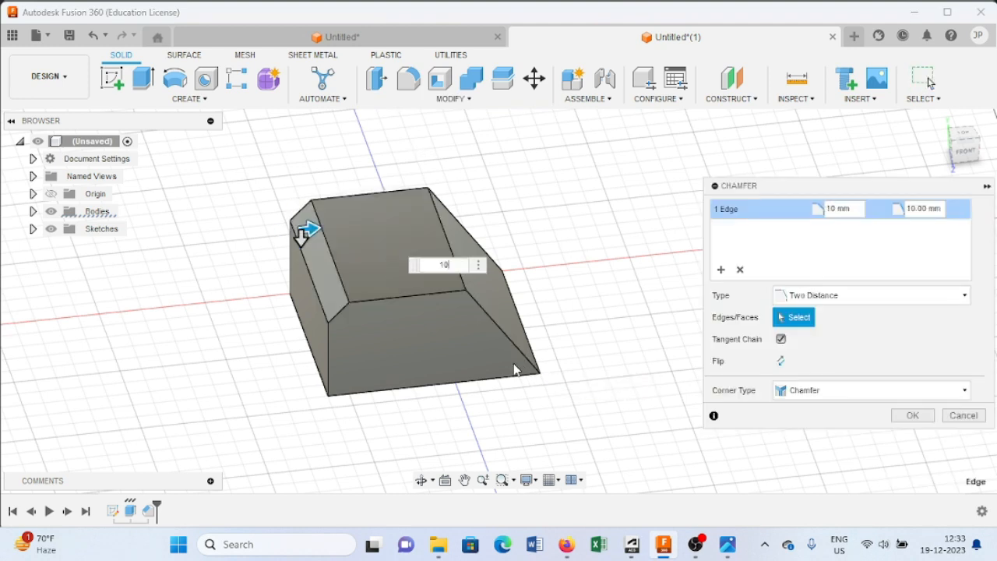
{"action": "left_click", "coordinate": [303, 237]}
{"action": "type", "text": "50"}
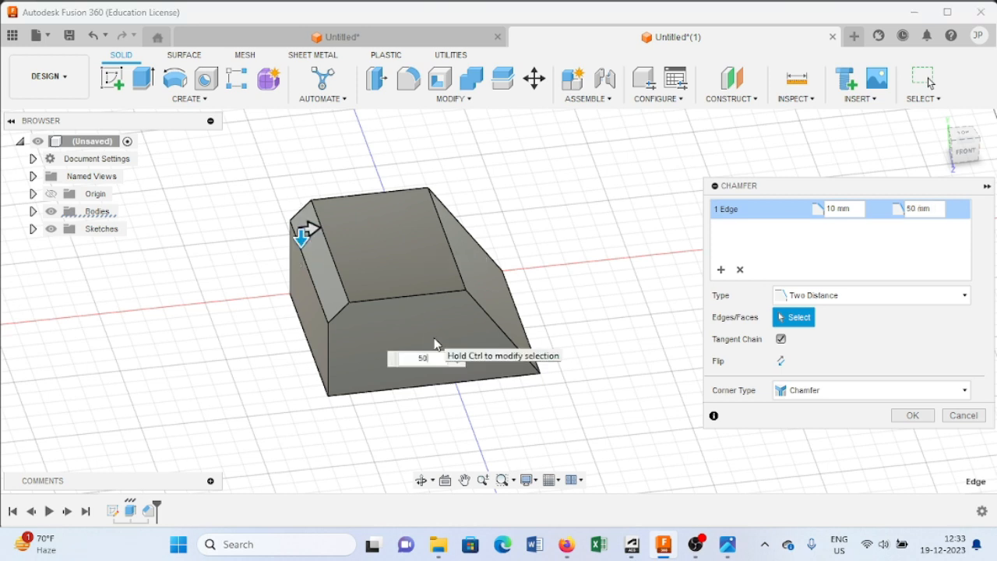
{"action": "key", "text": "Return"}
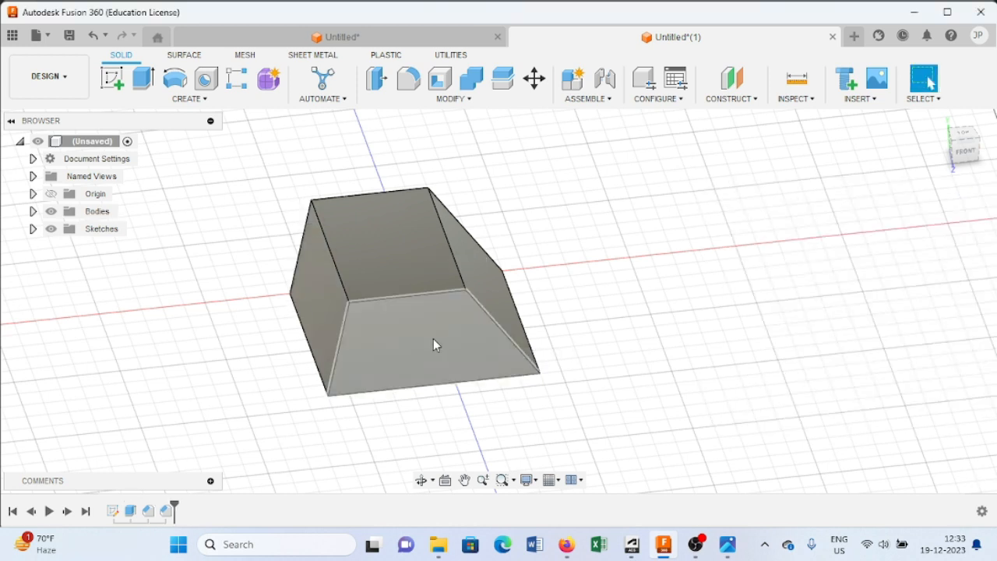
Step: Check the reference drawing and shell the body to a 10 mm inside thickness, opening its front trapezoidal face
{"action": "left_click", "coordinate": [426, 333]}
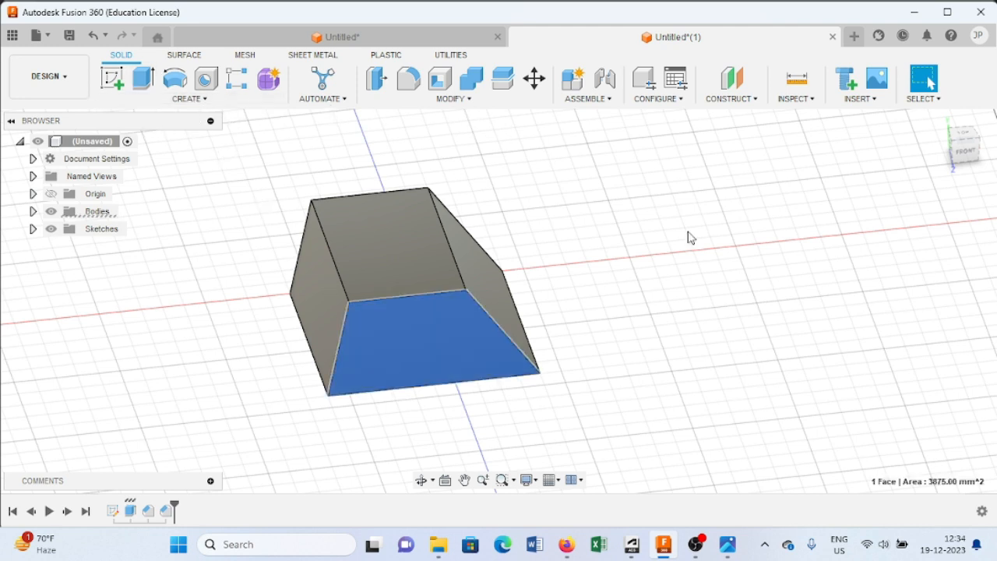
{"action": "left_click", "coordinate": [726, 549]}
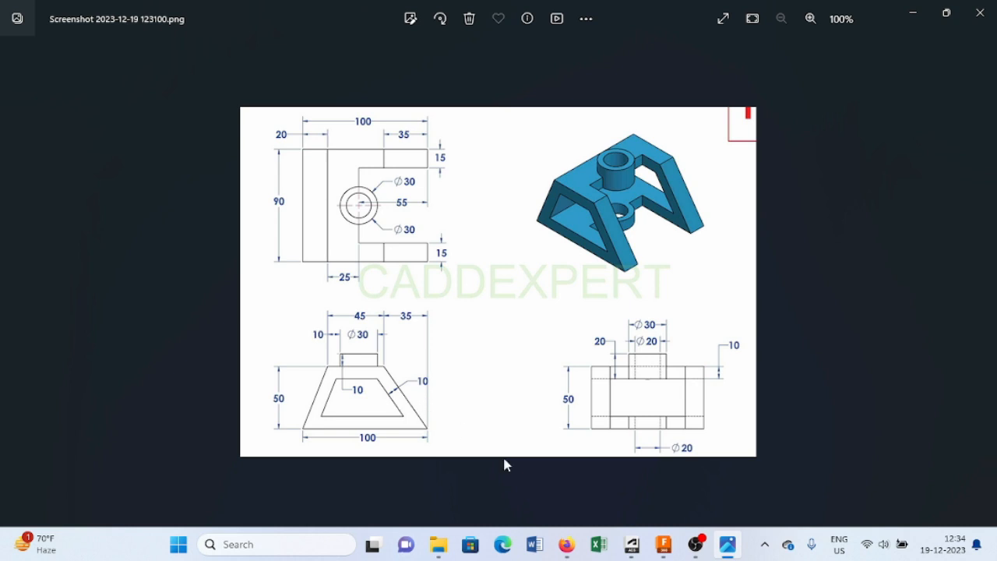
{"action": "left_click", "coordinate": [664, 545]}
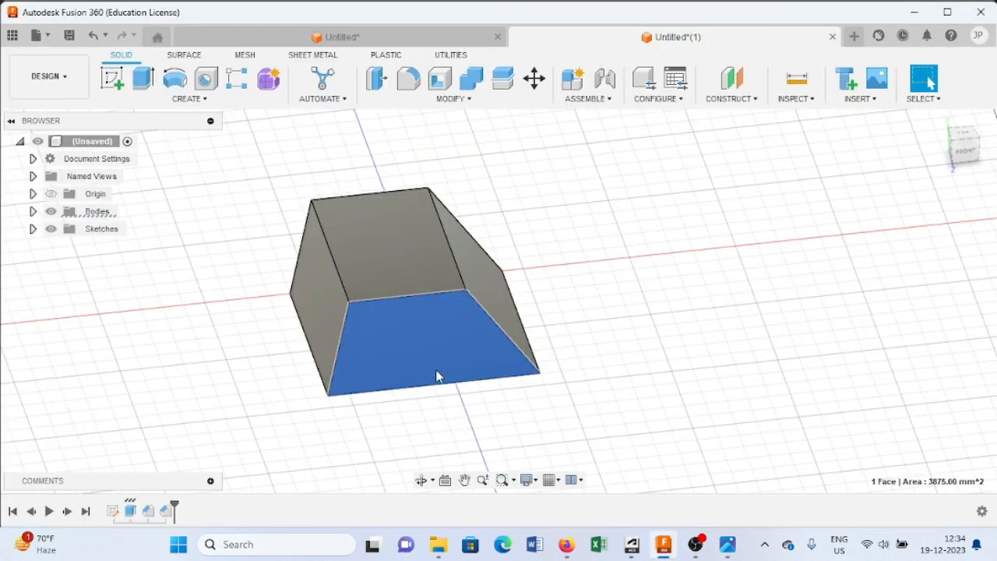
{"action": "left_click", "coordinate": [441, 79]}
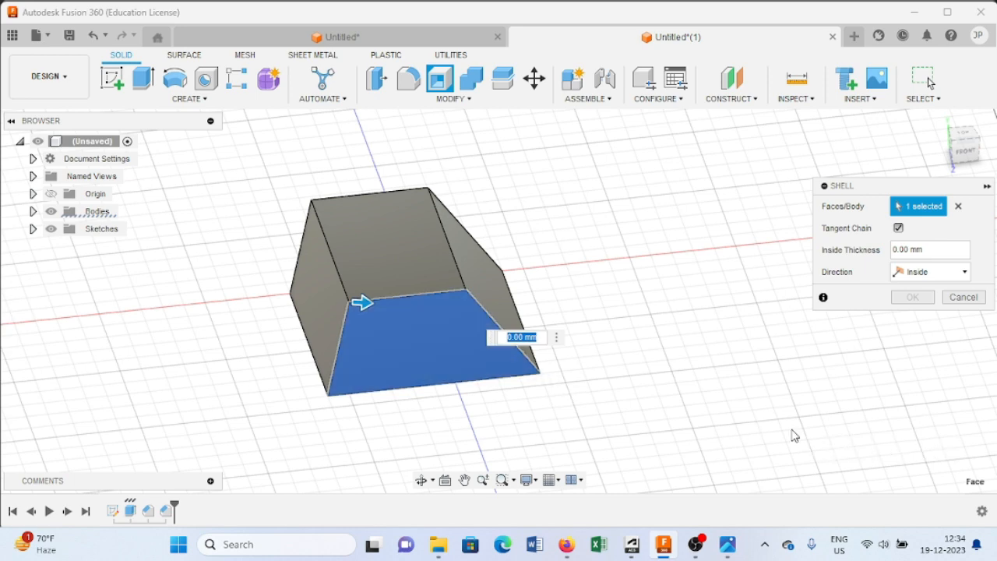
{"action": "type", "text": "10"}
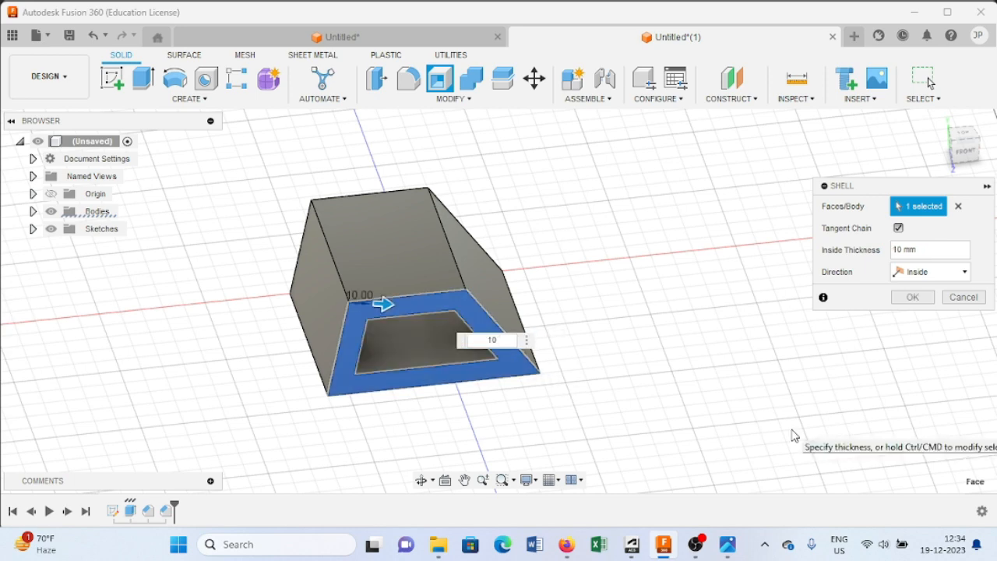
{"action": "key", "text": "Return"}
Step: Extrude the inner back wall face of the cavity by -10 mm as a cut through the body
{"action": "middle_click_drag", "start_coordinate": [775, 357], "coordinate": [747, 314], "text": "shift"}
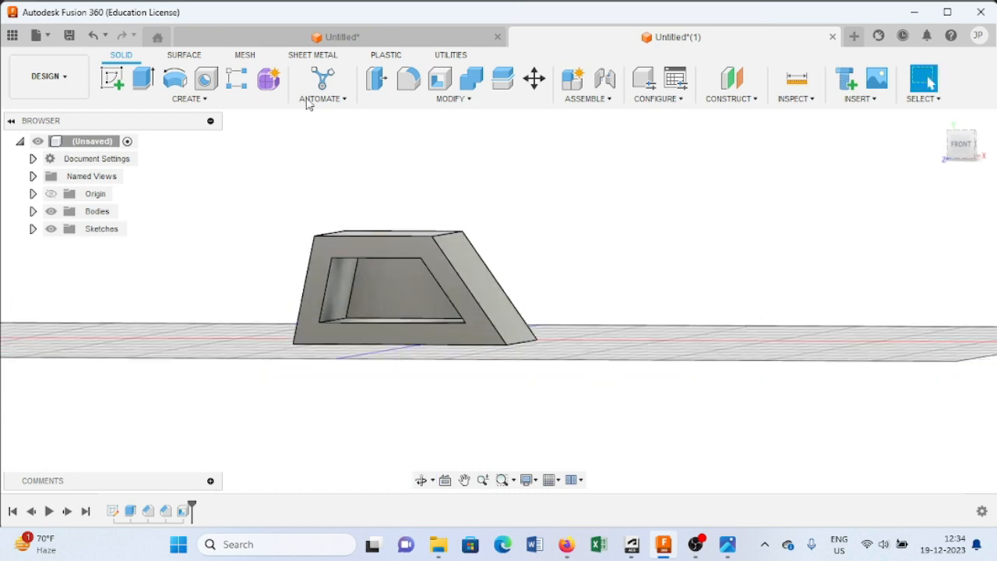
{"action": "left_click", "coordinate": [140, 80]}
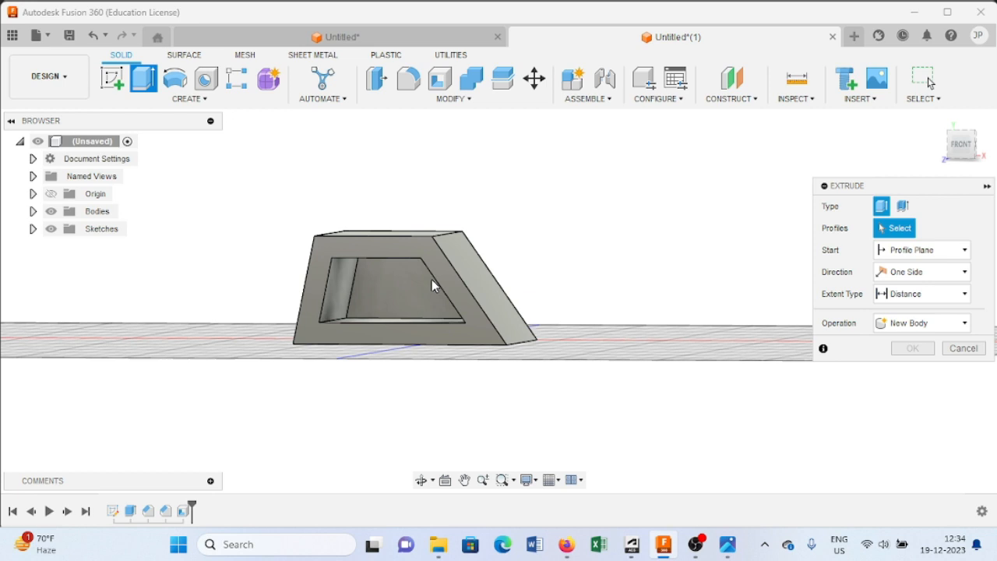
{"action": "left_click", "coordinate": [380, 290]}
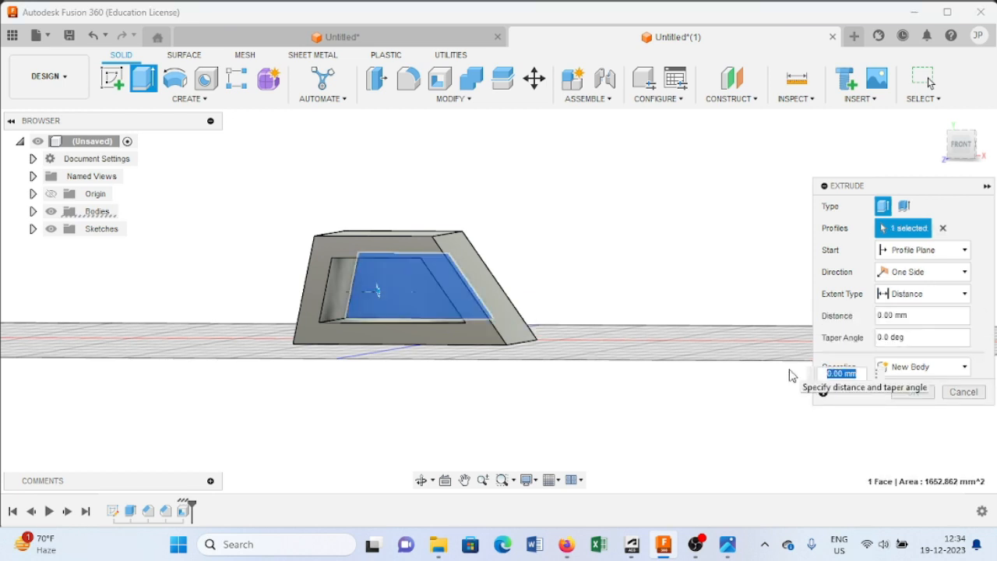
{"action": "type", "text": "-10"}
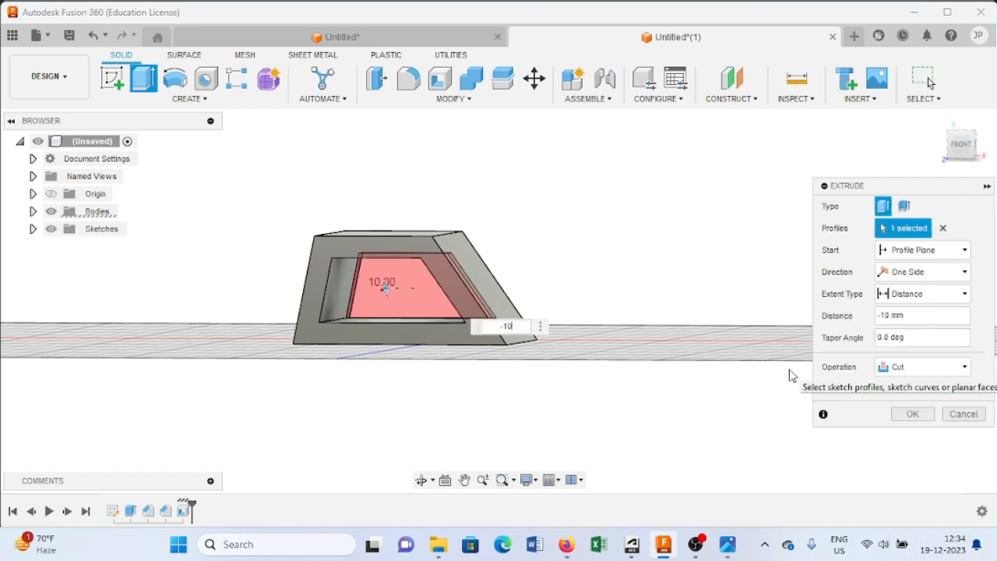
{"action": "key", "text": "Return"}
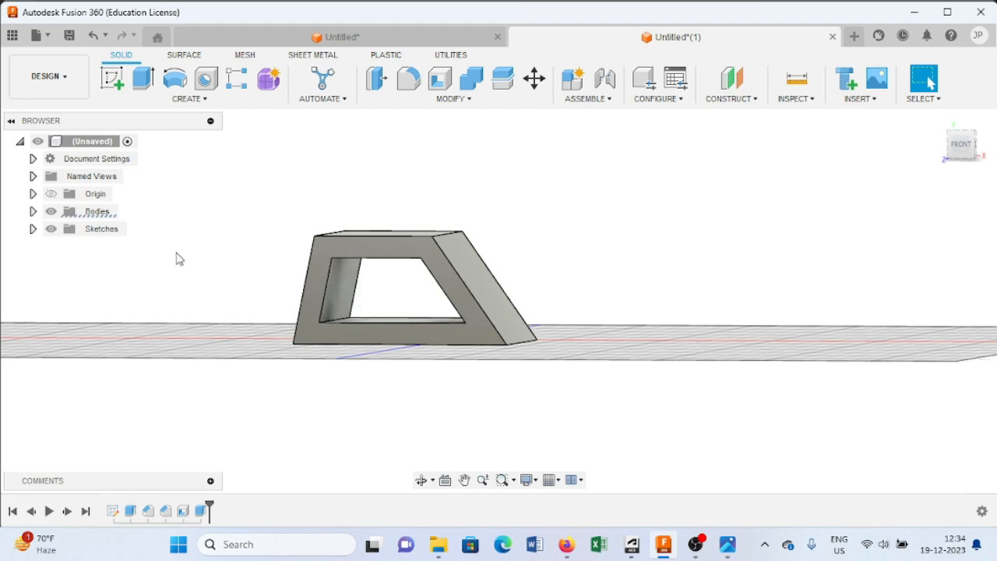
Step: Check the reference drawing for the side cutout and start a sketch on the body's bottom face
{"action": "mouse_move", "coordinate": [178, 258]}
{"action": "middle_mouse_down", "text": "shift"}
{"action": "mouse_move", "coordinate": [222, 248]}
{"action": "mouse_move", "coordinate": [180, 254]}
{"action": "mouse_move", "coordinate": [191, 265]}
{"action": "mouse_move", "coordinate": [174, 270]}
{"action": "middle_mouse_up", "text": "shift"}
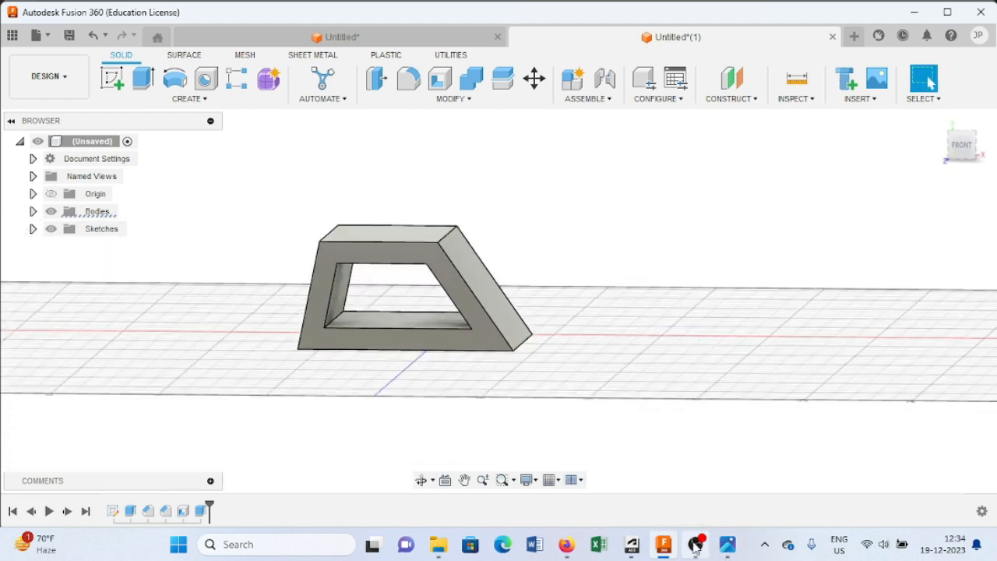
{"action": "mouse_move", "coordinate": [675, 551]}
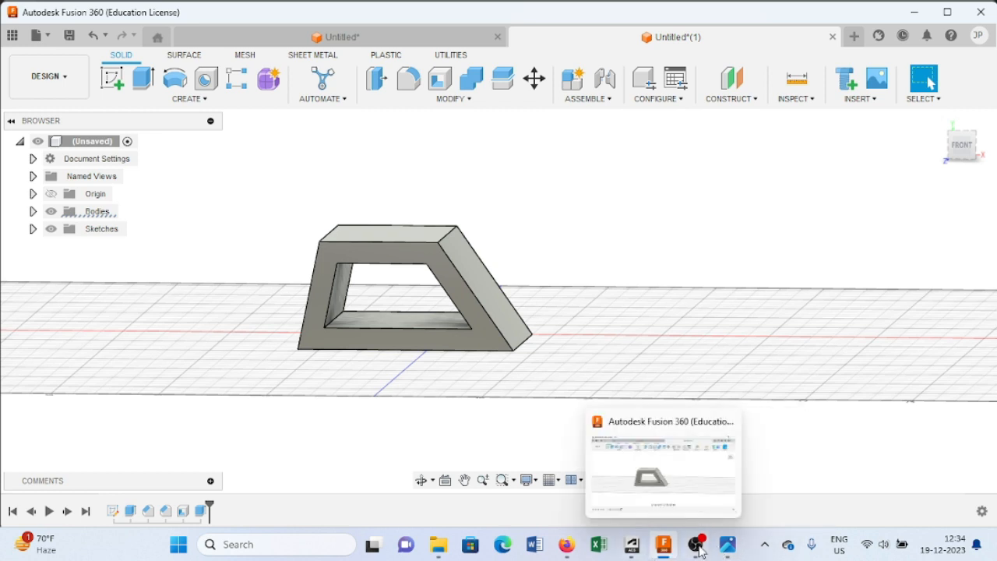
{"action": "left_click", "coordinate": [728, 548]}
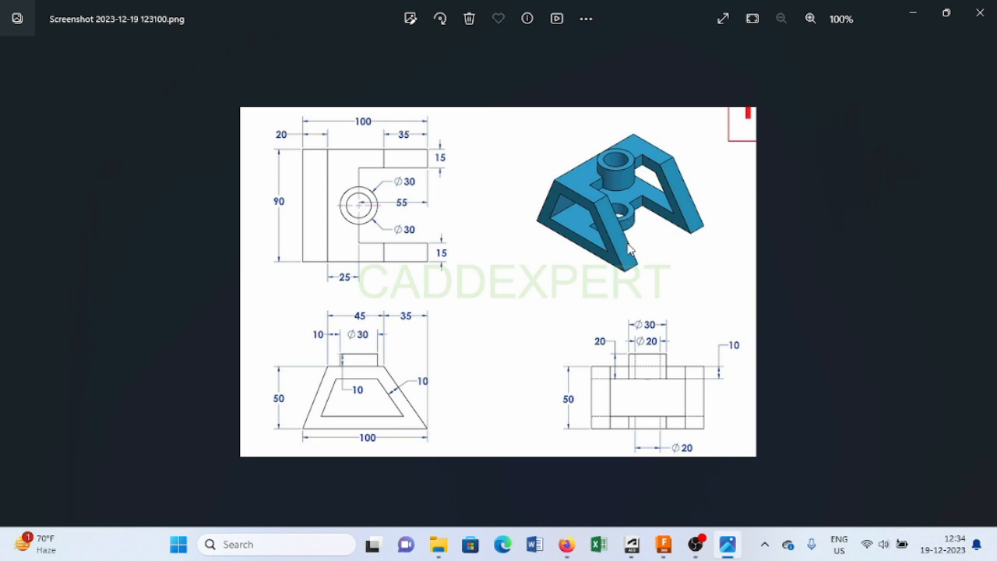
{"action": "left_click", "coordinate": [664, 545]}
{"action": "middle_click_drag", "start_coordinate": [652, 323], "coordinate": [550, 274], "text": "shift"}
{"action": "left_click", "coordinate": [460, 289]}
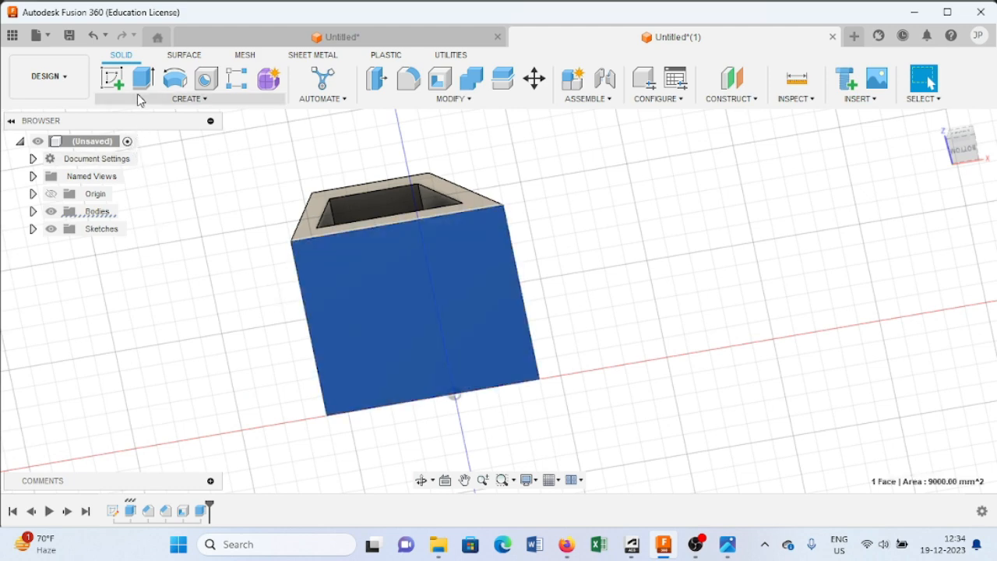
{"action": "left_click", "coordinate": [113, 79]}
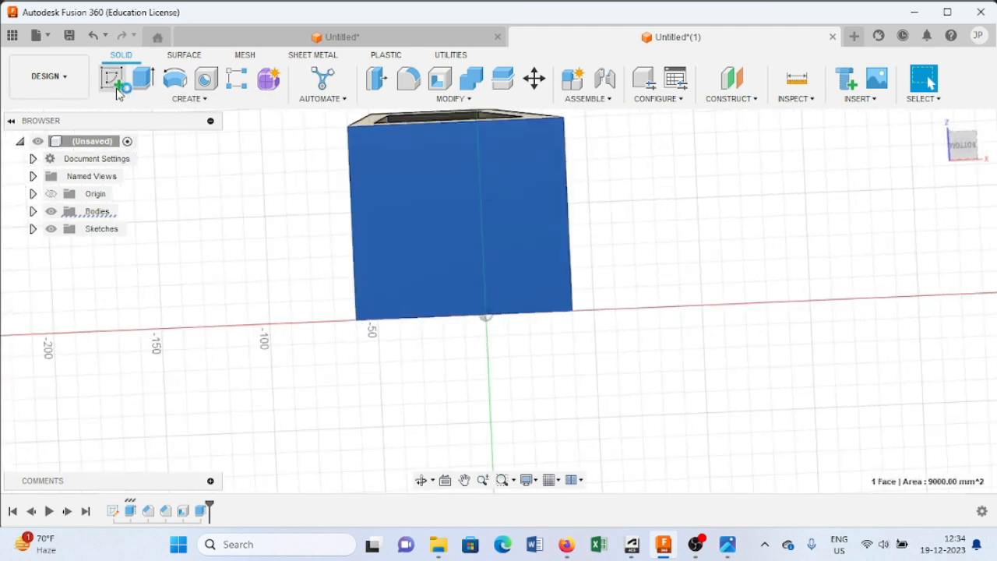
{"action": "middle_click_drag", "start_coordinate": [682, 207], "coordinate": [648, 292]}
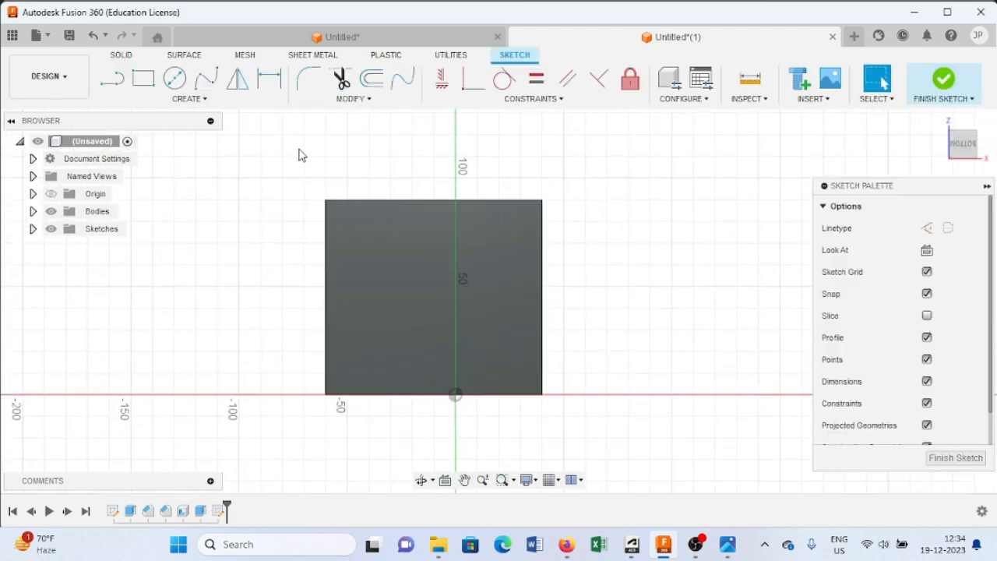
Step: Draw a 30 mm construction line along the positive X edge, from its midpoint toward the open front face
{"action": "left_click", "coordinate": [122, 87]}
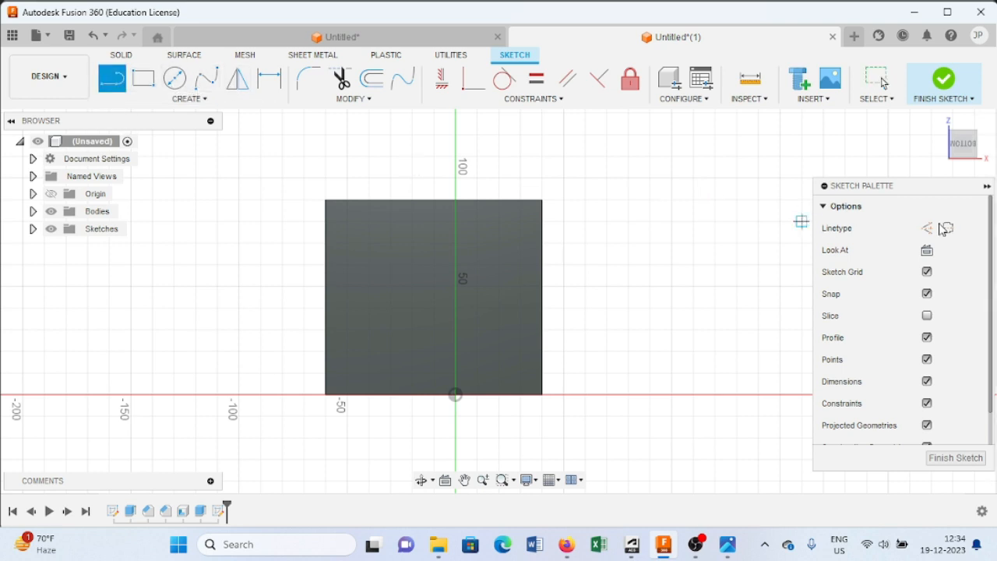
{"action": "left_click", "coordinate": [926, 228]}
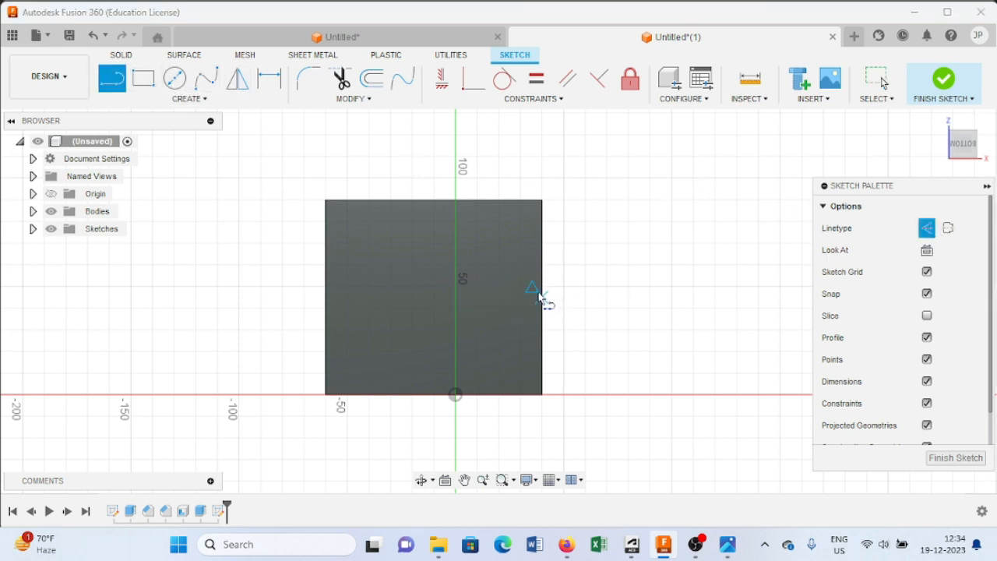
{"action": "left_click", "coordinate": [543, 297]}
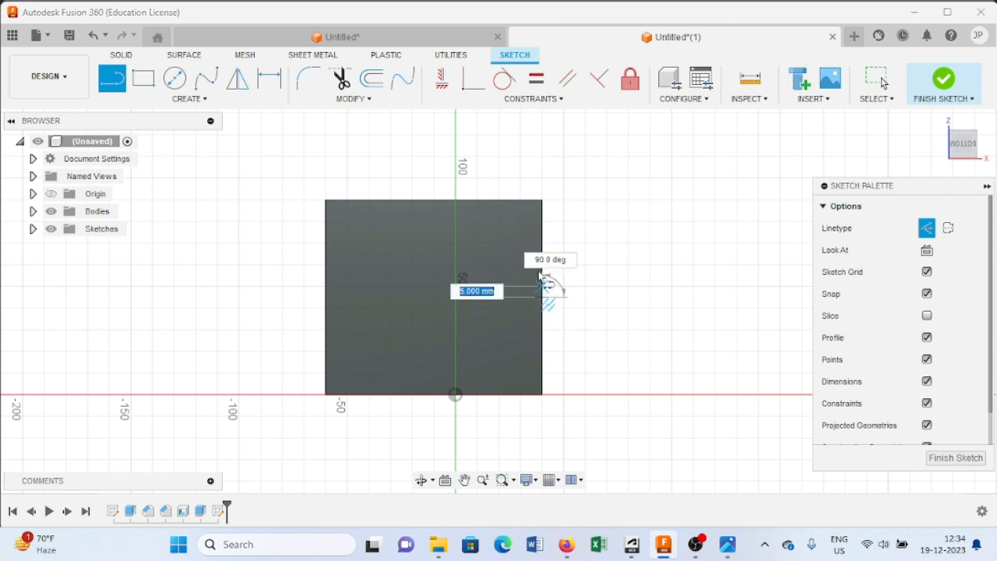
{"action": "type", "text": "30"}
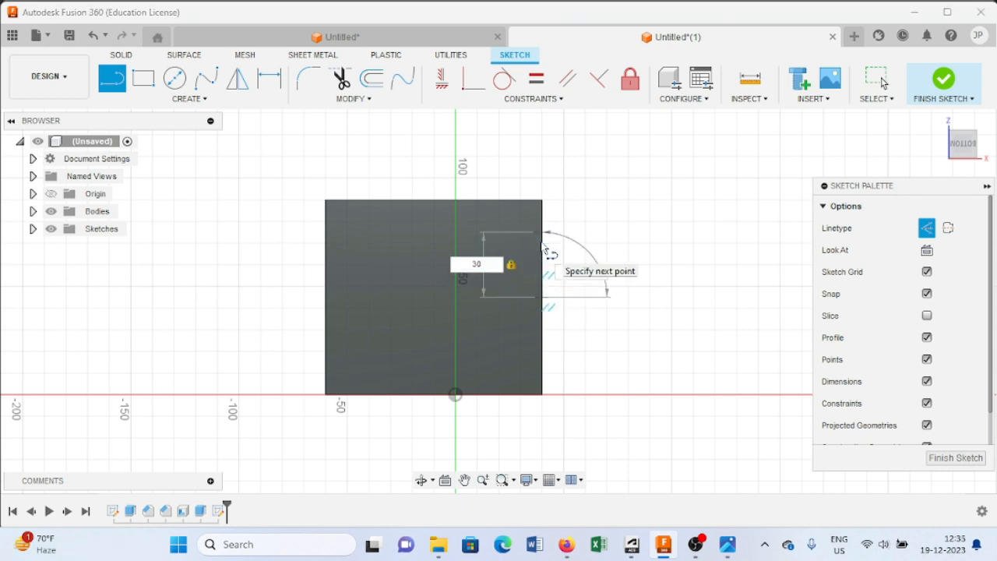
{"action": "key", "text": "Tab"}
{"action": "key", "text": "Return"}
{"action": "key", "text": "Escape"}
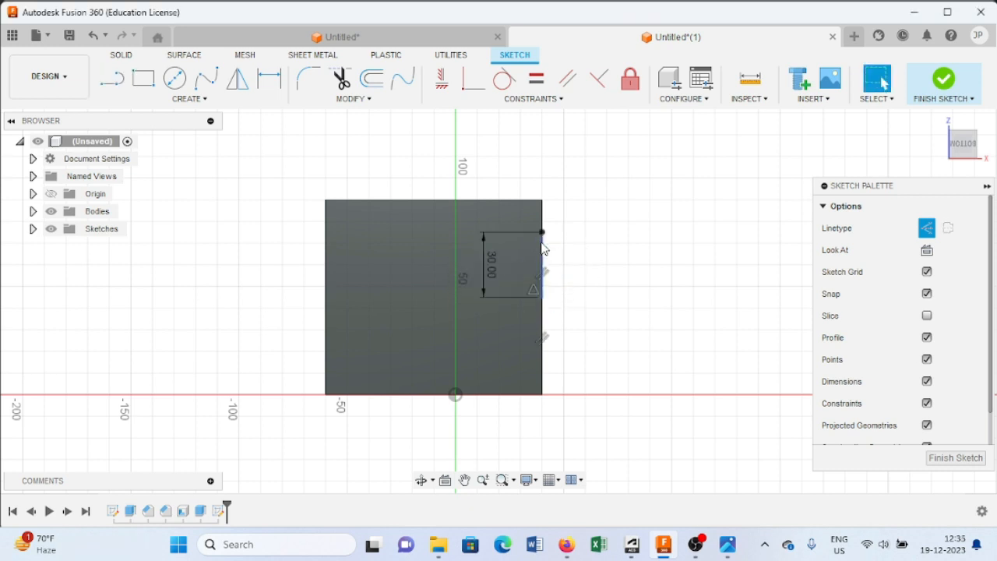
Step: Check the reference drawing, sketch a 55 by 60 mm normal-line rectangle inward from the construction line's end, and finish the sketch
{"action": "left_click", "coordinate": [728, 545]}
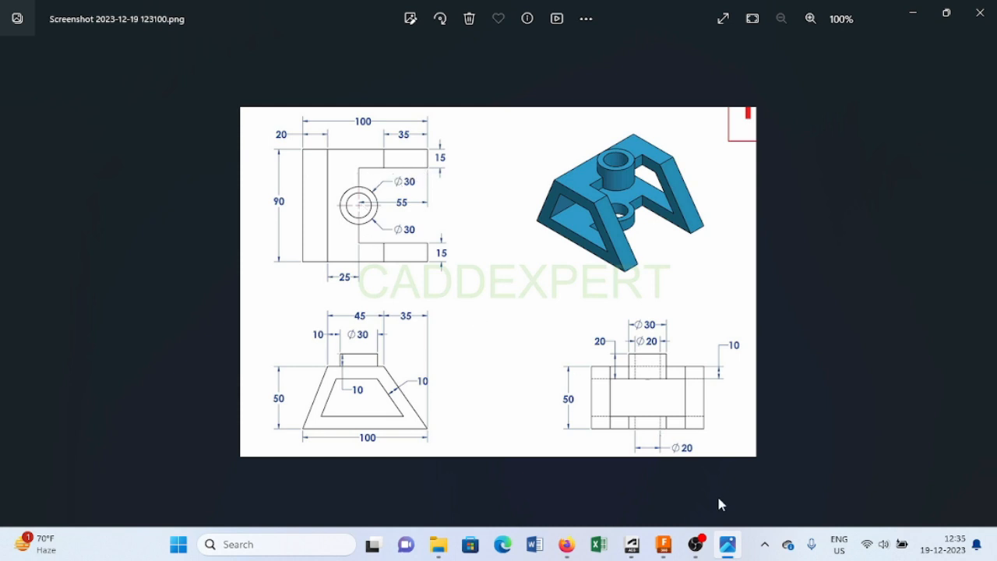
{"action": "mouse_move", "coordinate": [727, 551]}
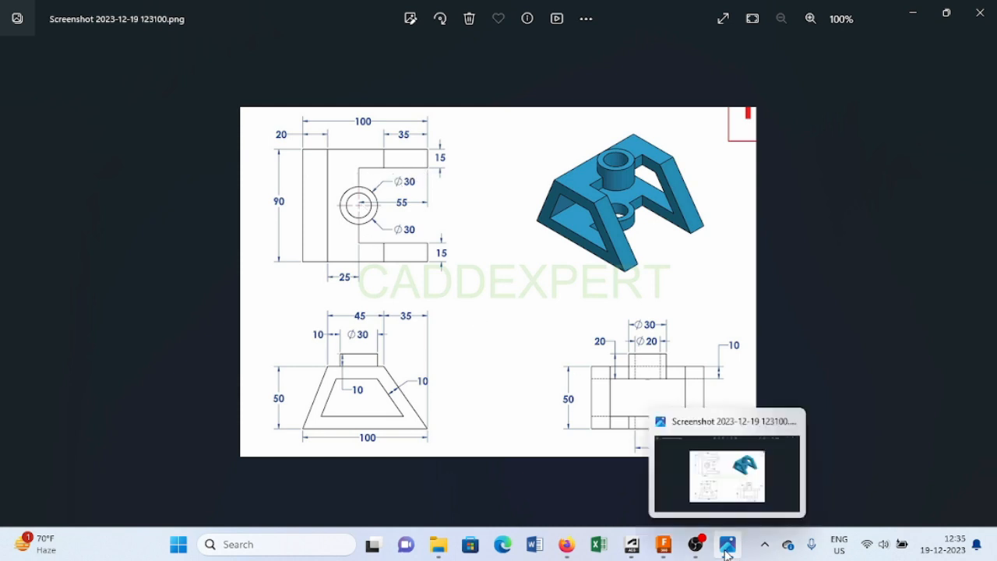
{"action": "left_click", "coordinate": [664, 544]}
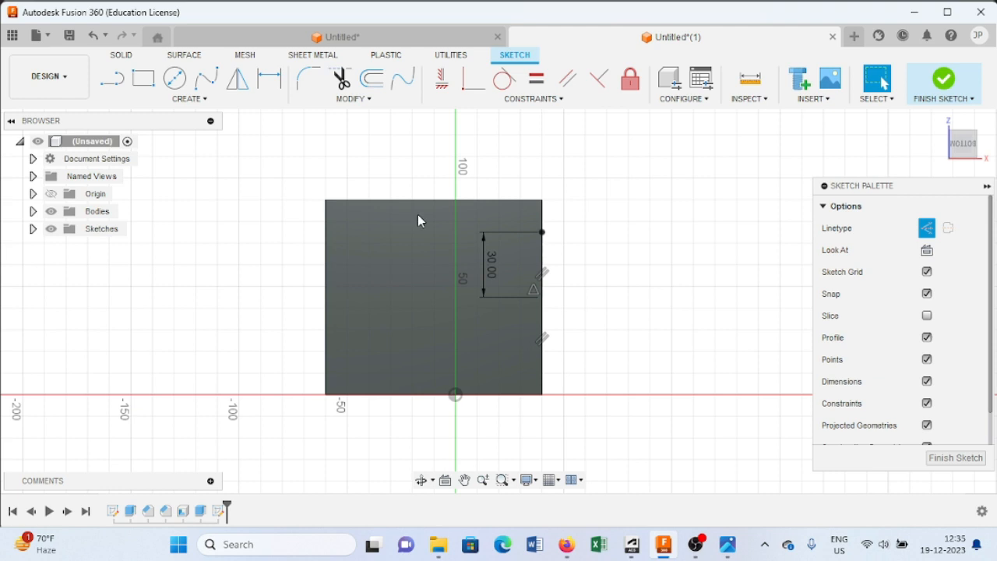
{"action": "left_click", "coordinate": [143, 78]}
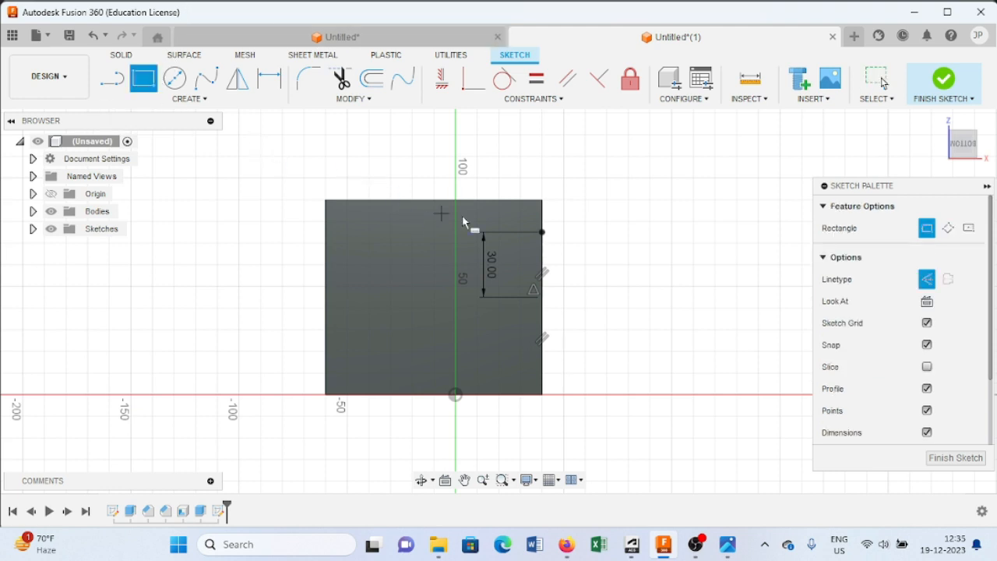
{"action": "left_click", "coordinate": [543, 231]}
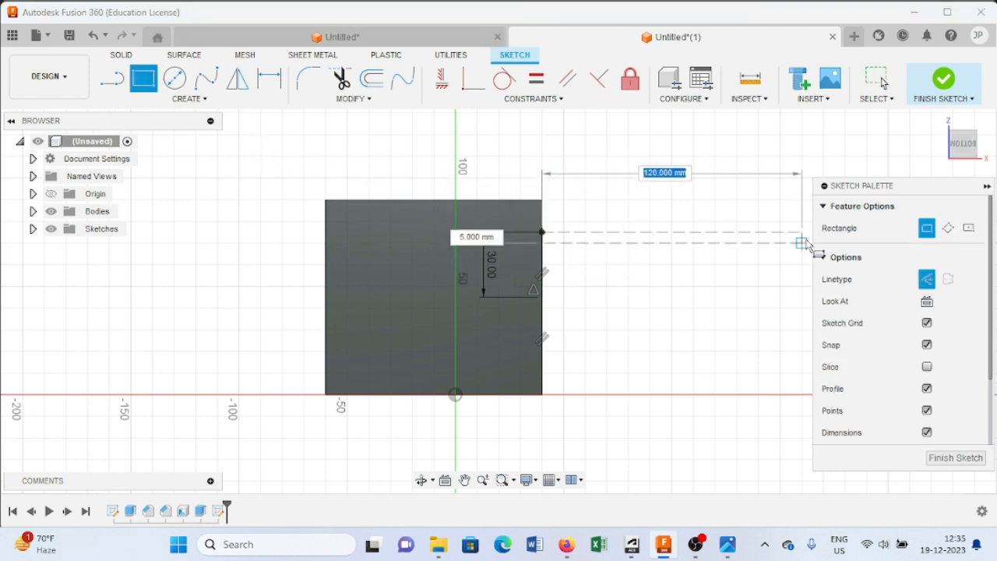
{"action": "left_click", "coordinate": [926, 279]}
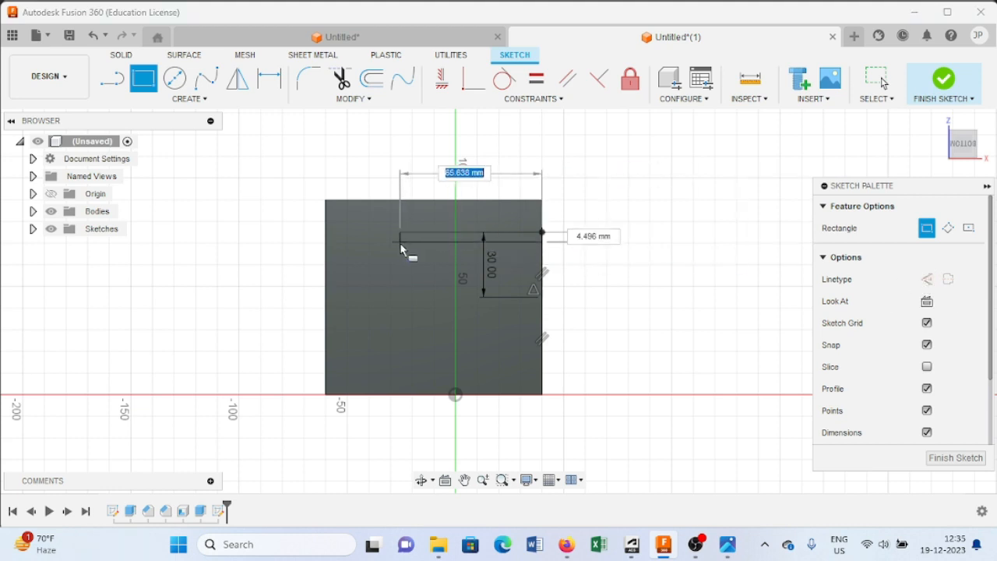
{"action": "type", "text": "5"}
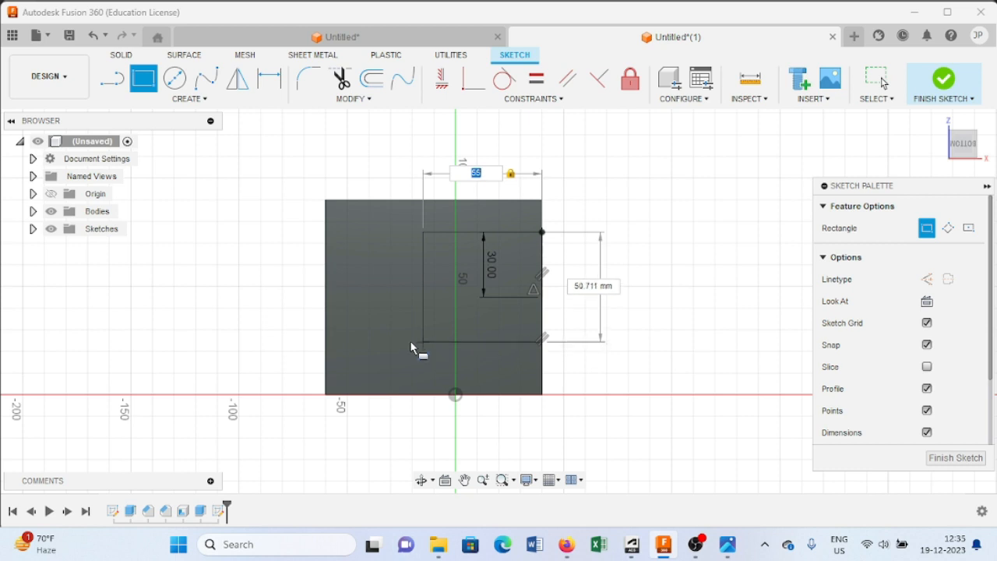
{"action": "type", "text": "960"}
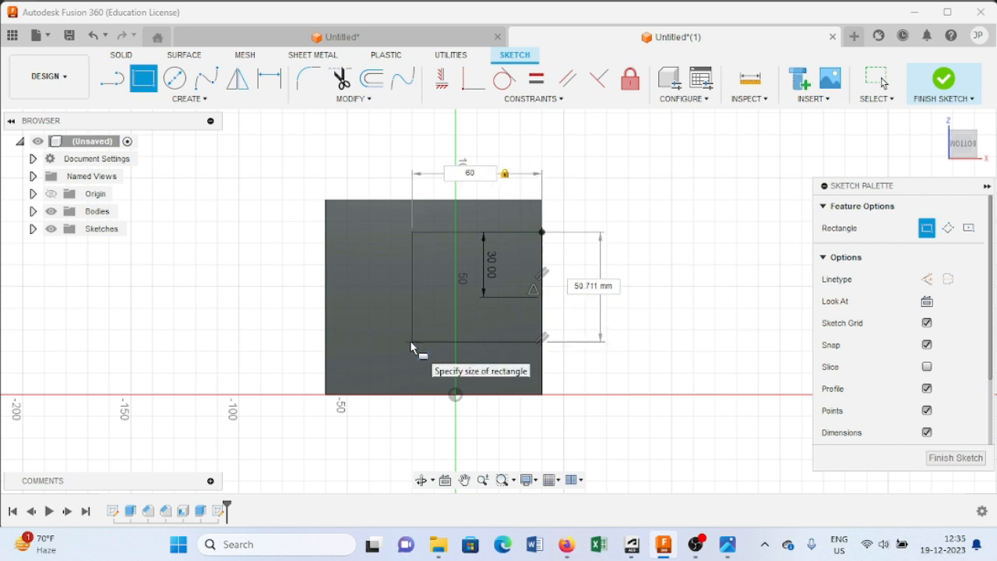
{"action": "key", "text": "BackSpace"}
{"action": "key", "text": "BackSpace"}
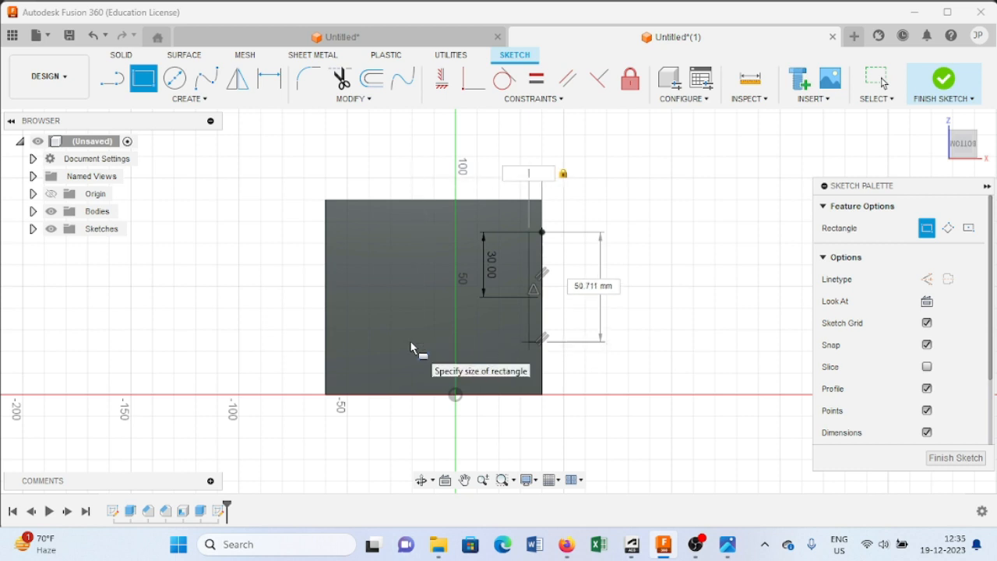
{"action": "key", "text": "Tab"}
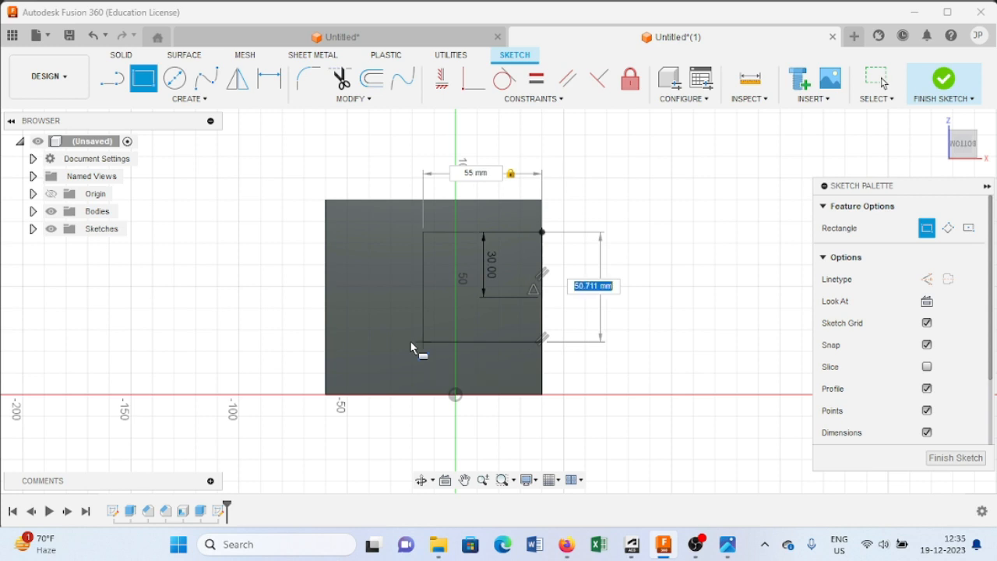
{"action": "type", "text": "60"}
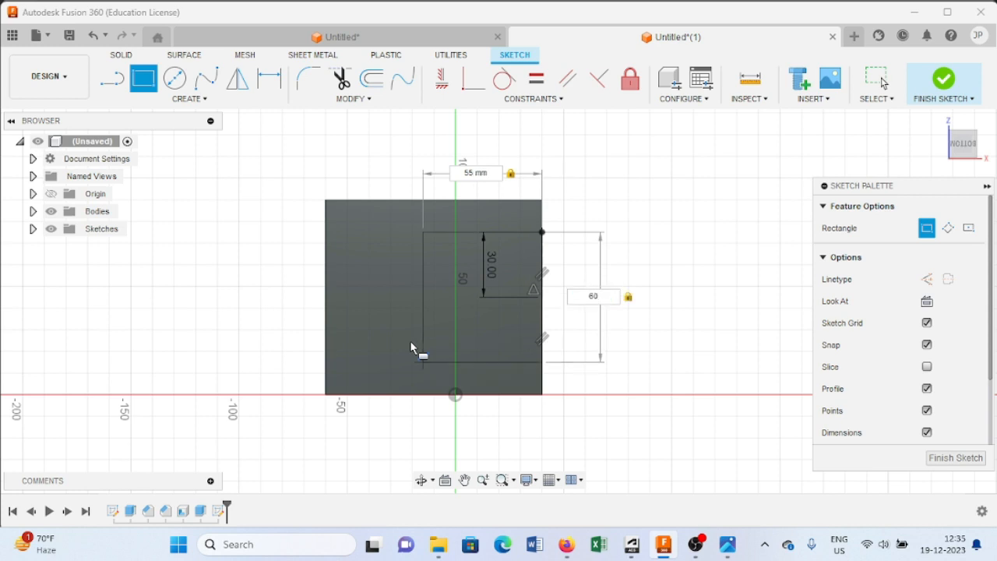
{"action": "key", "text": "Return"}
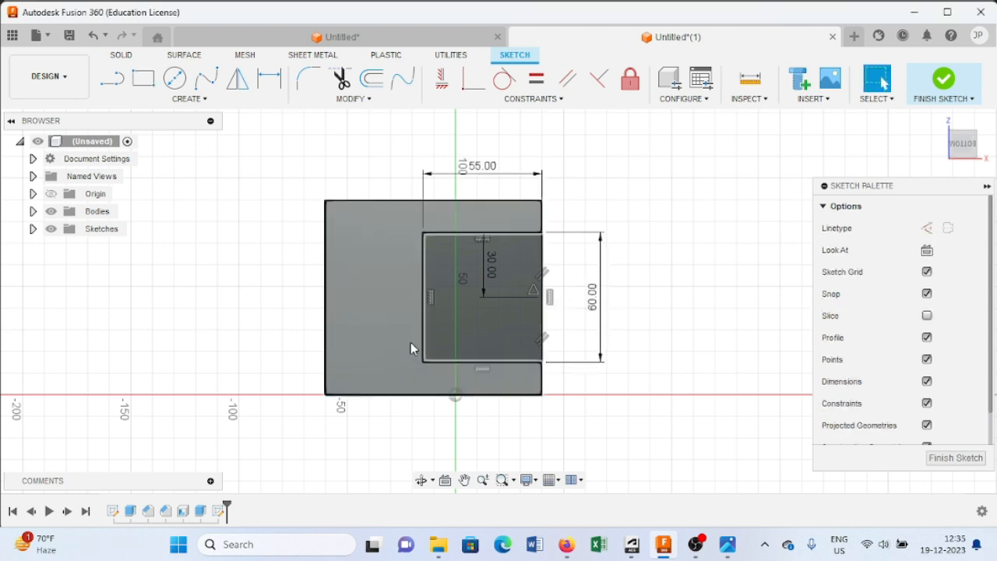
{"action": "left_click", "coordinate": [944, 78]}
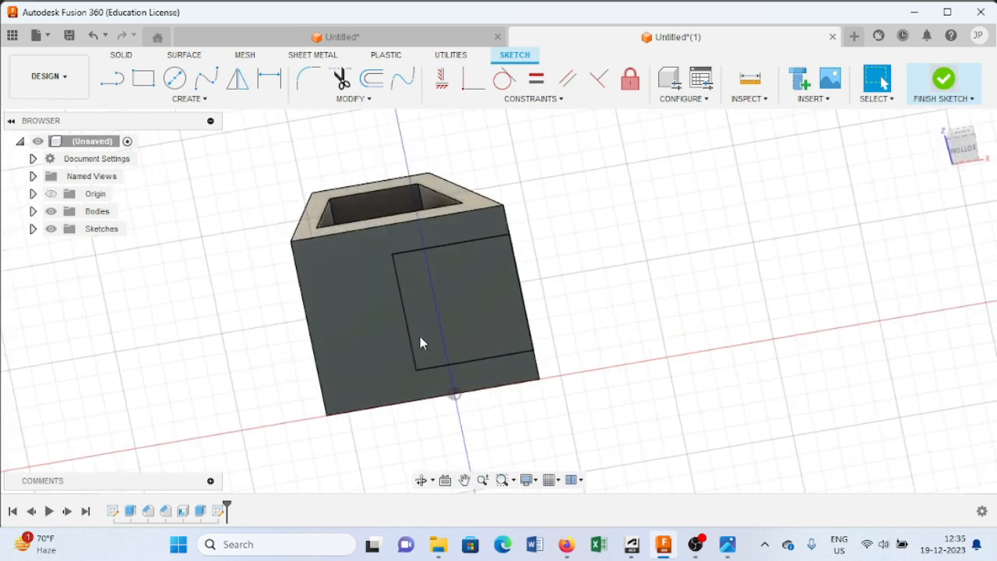
Step: Extrude the rectangular profile on the bottom face by -50 mm as a cut to form the side cutout
{"action": "left_click", "coordinate": [465, 310]}
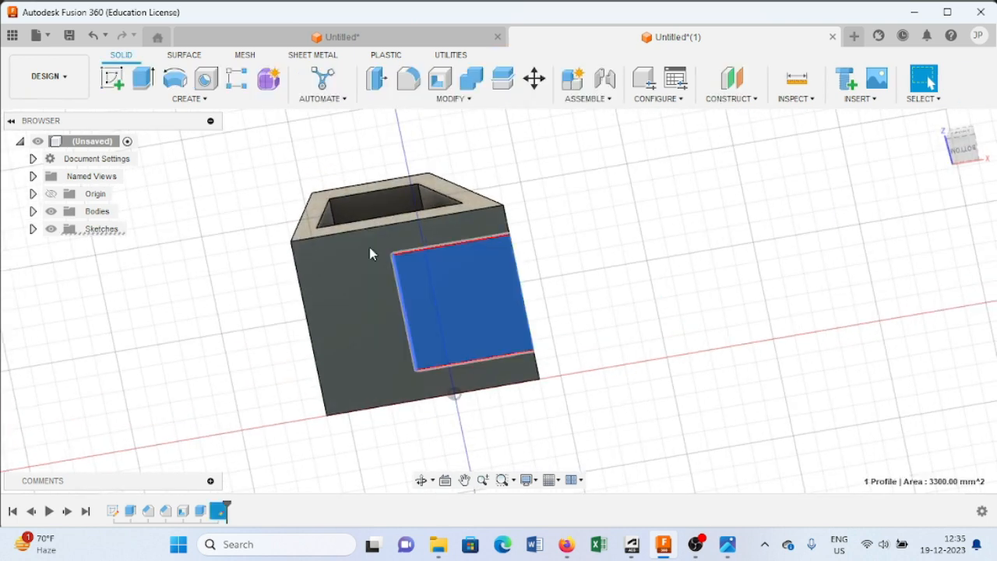
{"action": "left_click", "coordinate": [143, 80]}
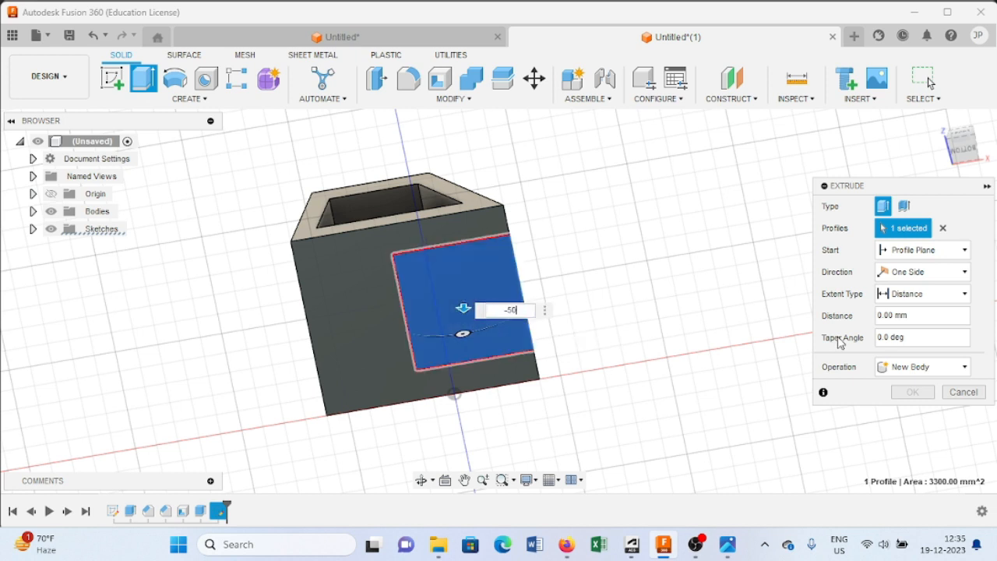
{"action": "key", "text": "Return"}
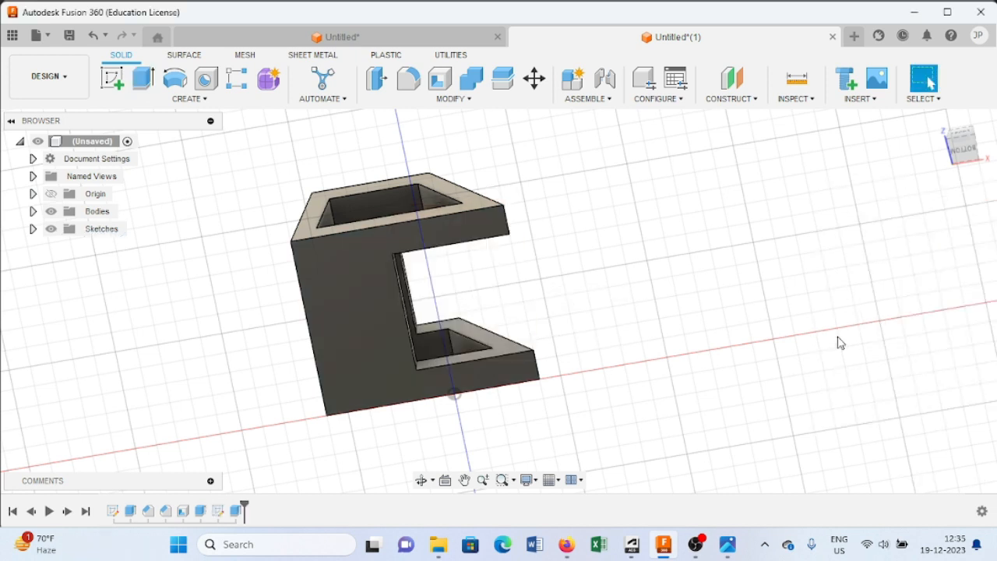
Step: Start a sketch on the bracket's top face and check the boss dimensions in the reference drawing
{"action": "middle_click_drag", "start_coordinate": [761, 311], "coordinate": [715, 443], "text": "shift"}
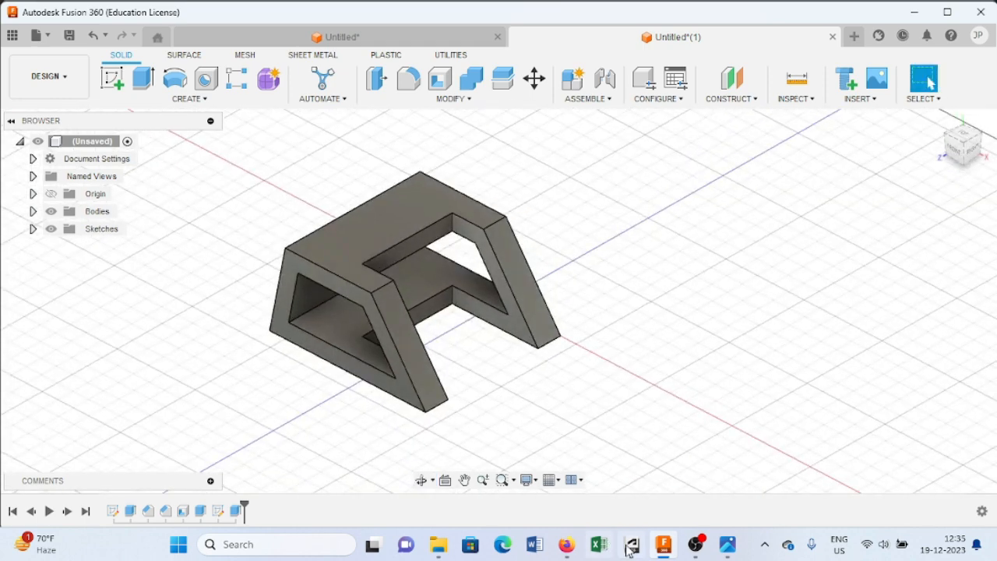
{"action": "left_click", "coordinate": [720, 539]}
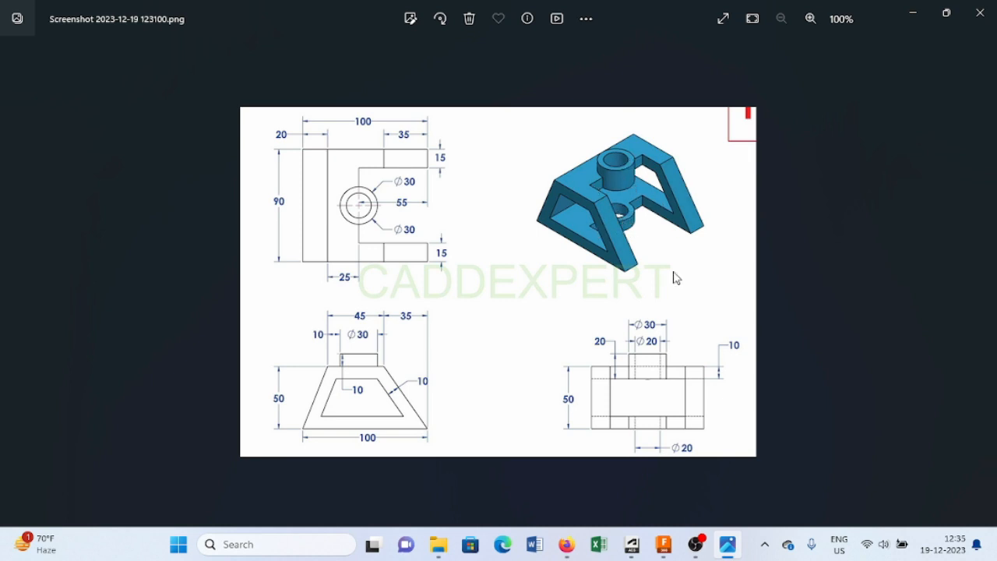
{"action": "left_click", "coordinate": [727, 546]}
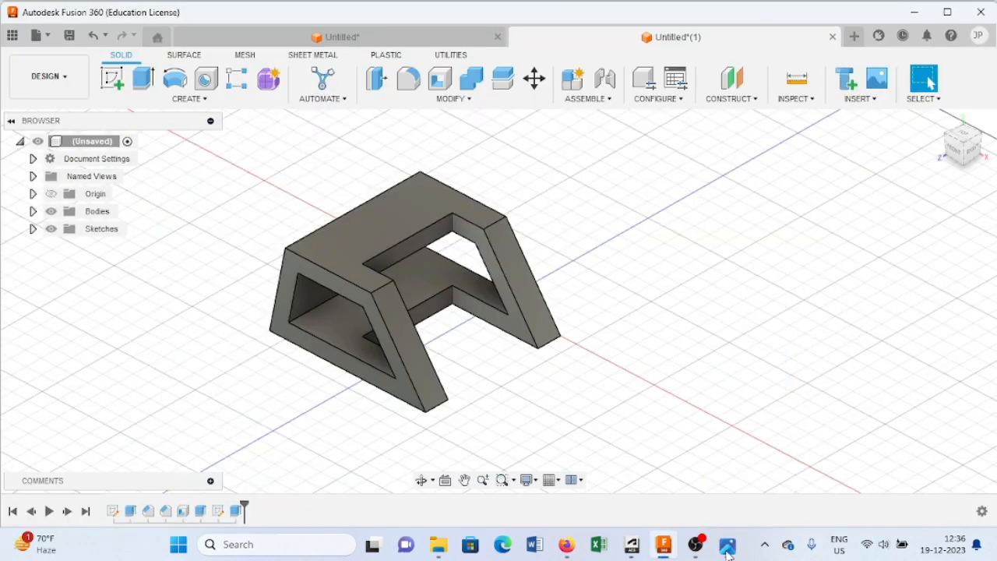
{"action": "left_click", "coordinate": [384, 217]}
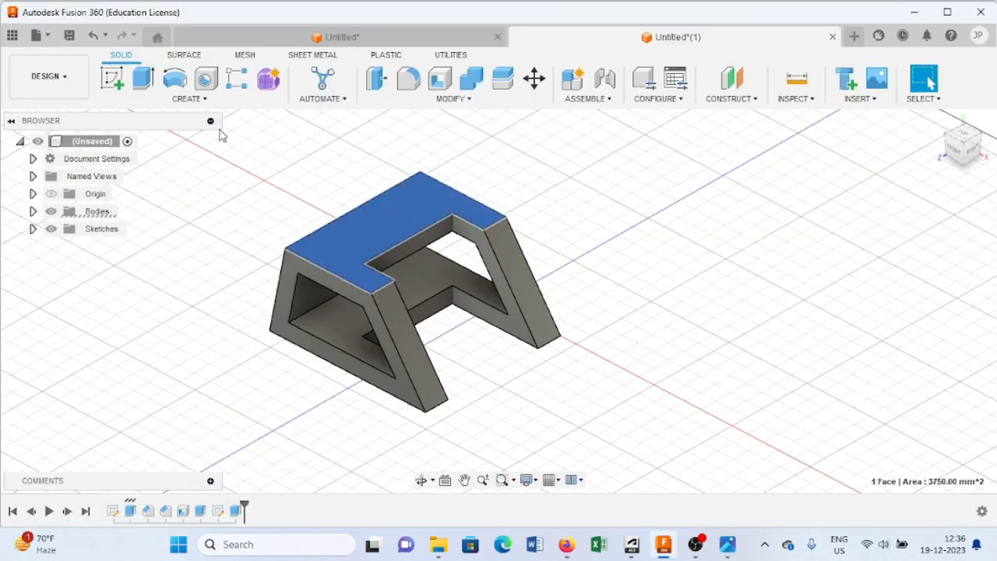
{"action": "left_click", "coordinate": [115, 83]}
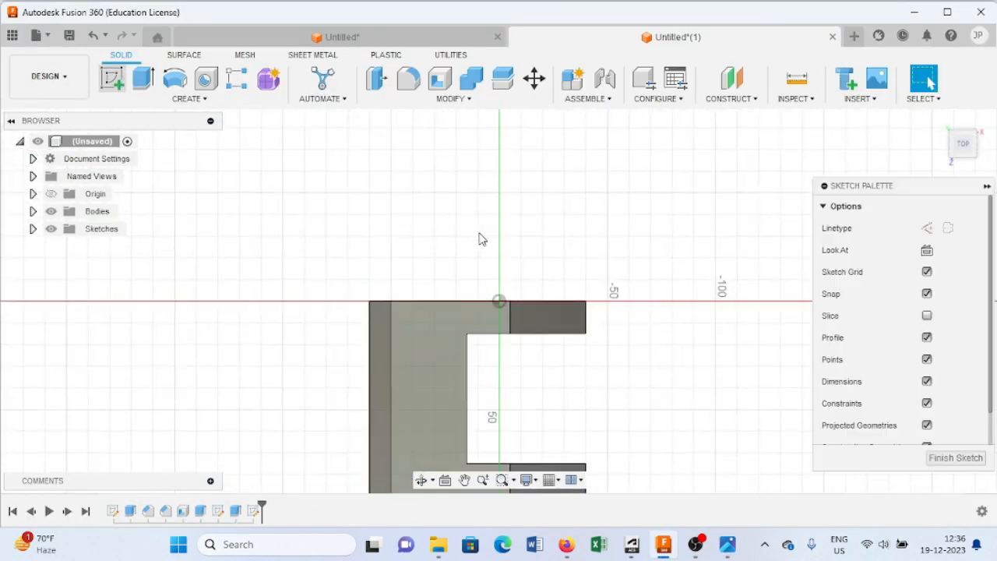
{"action": "left_click", "coordinate": [727, 545]}
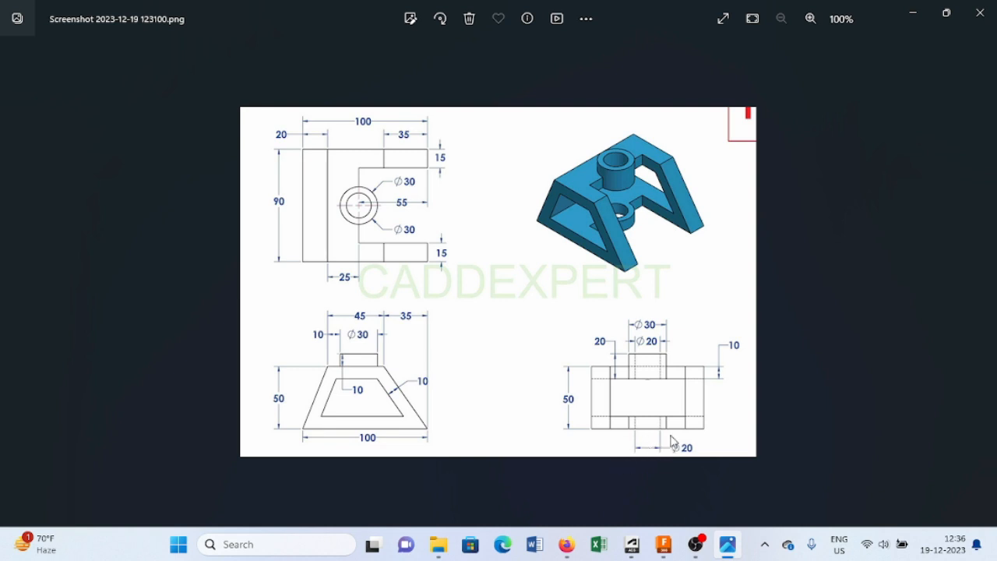
{"action": "left_click", "coordinate": [664, 543]}
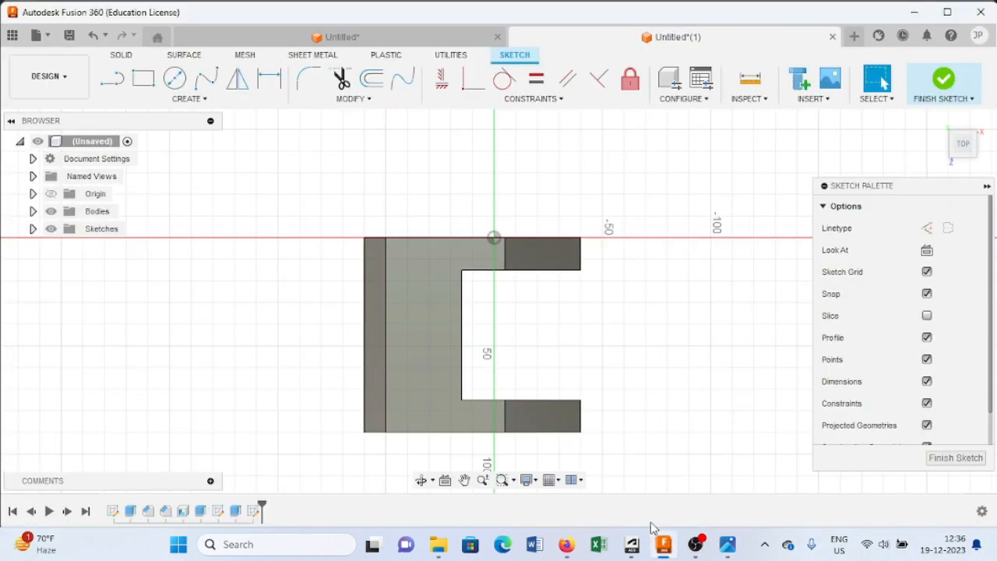
Step: Draw a 20 mm diameter circle centred on the midpoint of the cutout's inner edge
{"action": "left_click", "coordinate": [175, 78]}
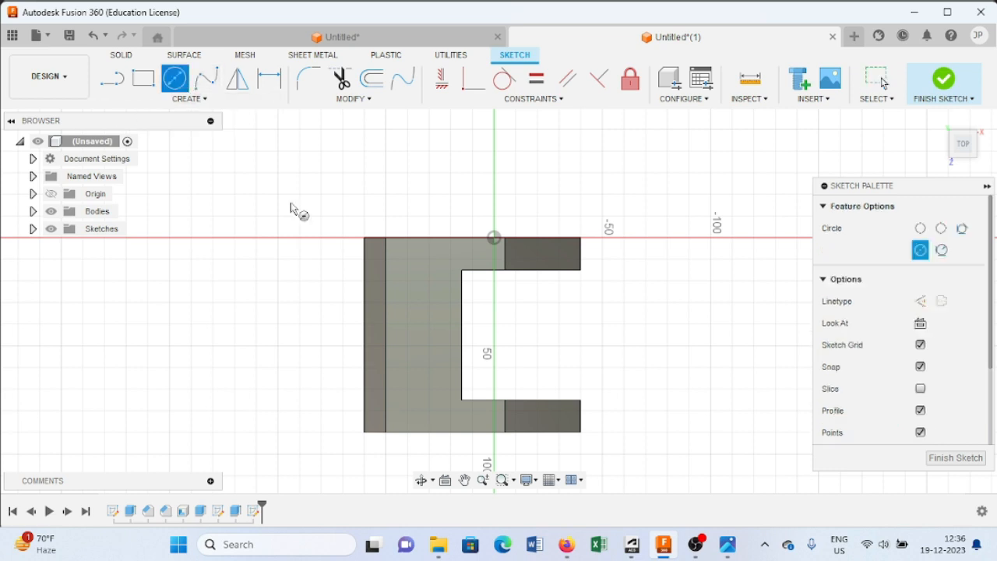
{"action": "left_click", "coordinate": [462, 335]}
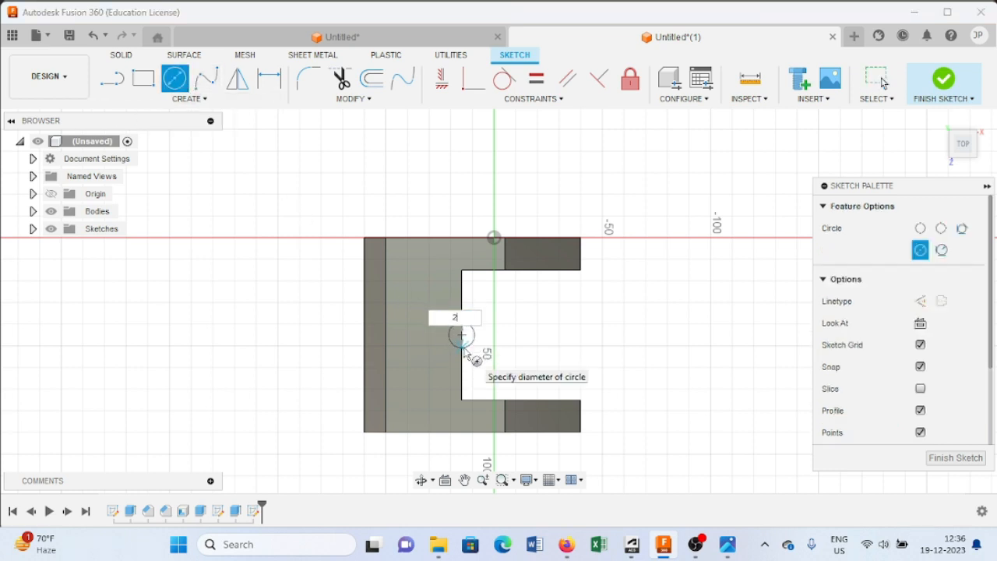
{"action": "type", "text": "20"}
{"action": "key", "text": "Return"}
{"action": "key", "text": "Escape"}
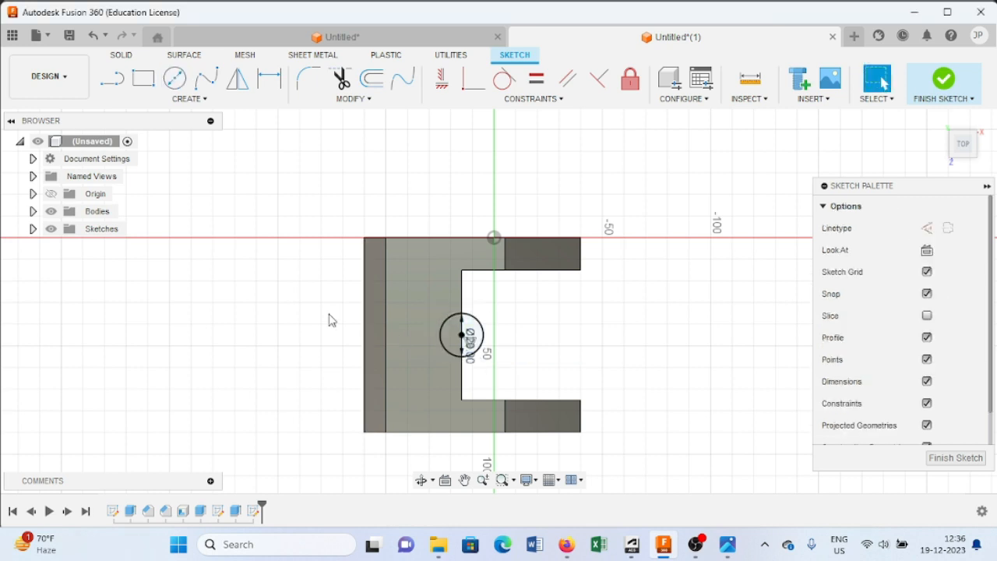
Step: Add a concentric 30 mm diameter circle around the 20 mm one and finish the sketch
{"action": "left_click", "coordinate": [175, 78]}
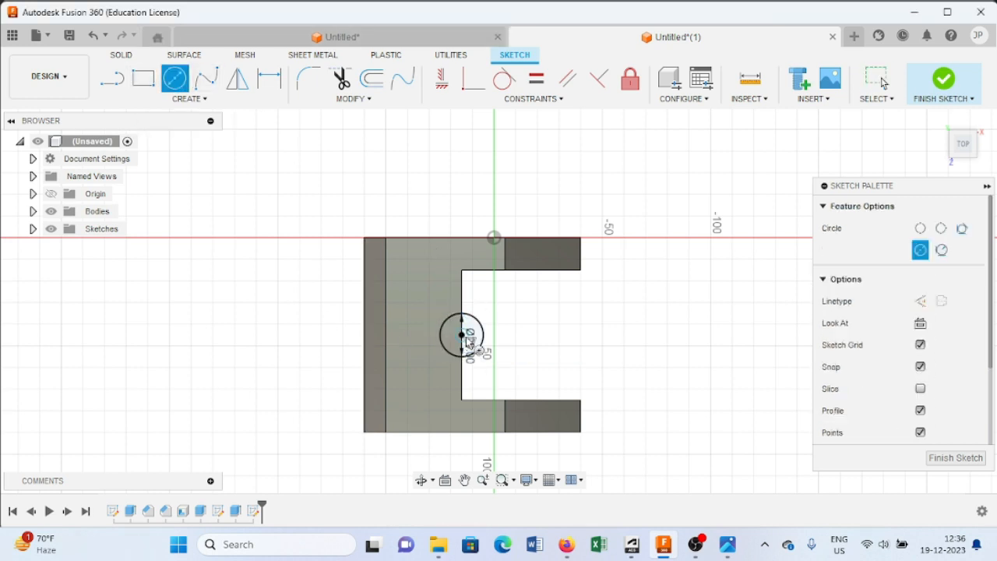
{"action": "left_click", "coordinate": [463, 335]}
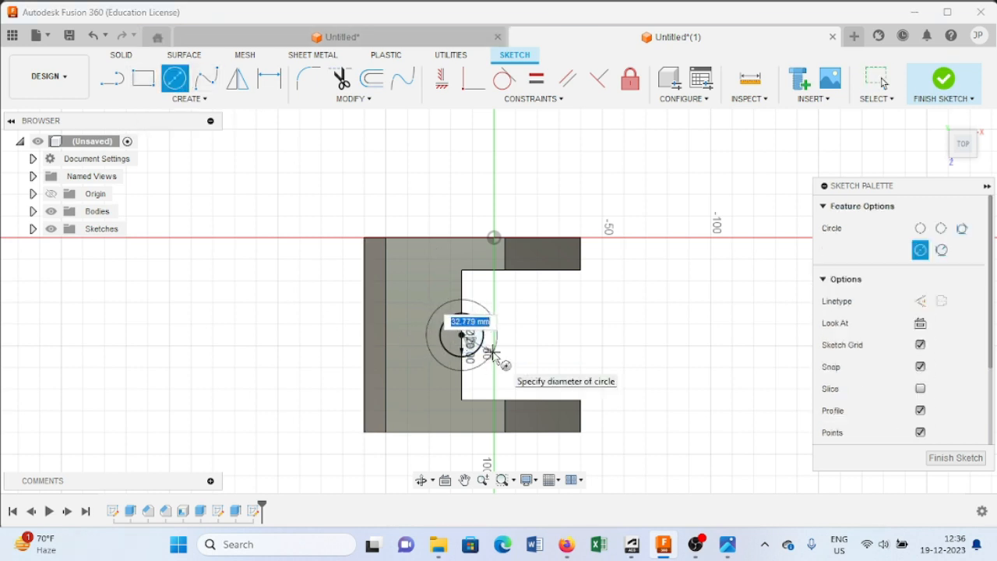
{"action": "type", "text": "30"}
{"action": "key", "text": "Return"}
{"action": "key", "text": "Escape"}
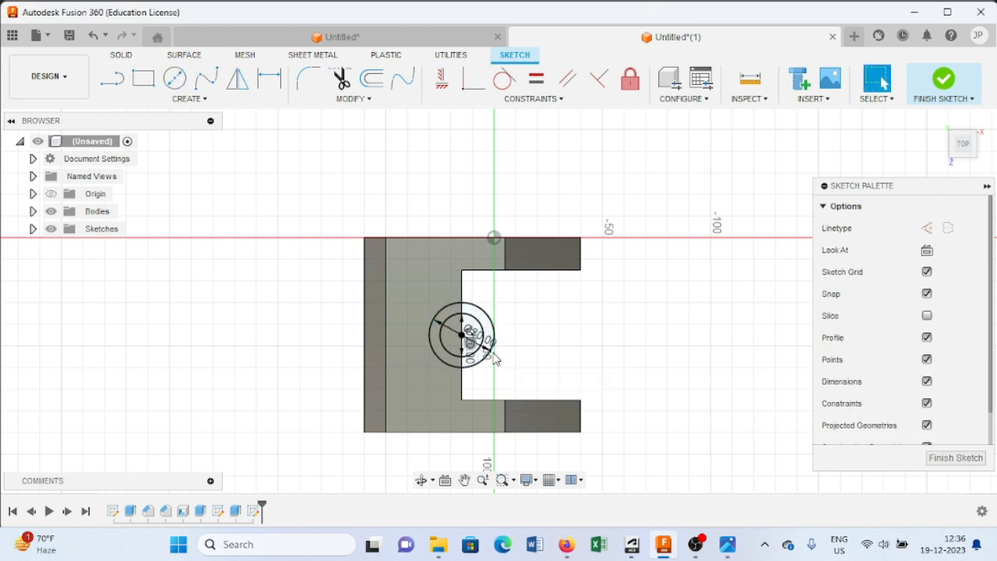
{"action": "left_click", "coordinate": [943, 78]}
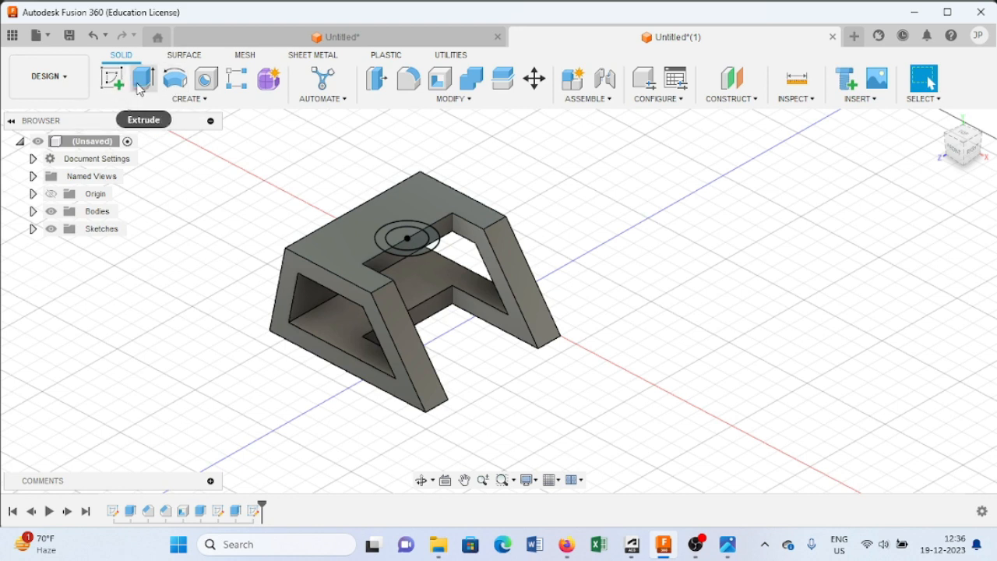
Step: Extrude both halves of the ring between the circles symmetrically by 10 mm, joined to the bracket body
{"action": "left_click", "coordinate": [141, 85]}
{"action": "left_click", "coordinate": [383, 244]}
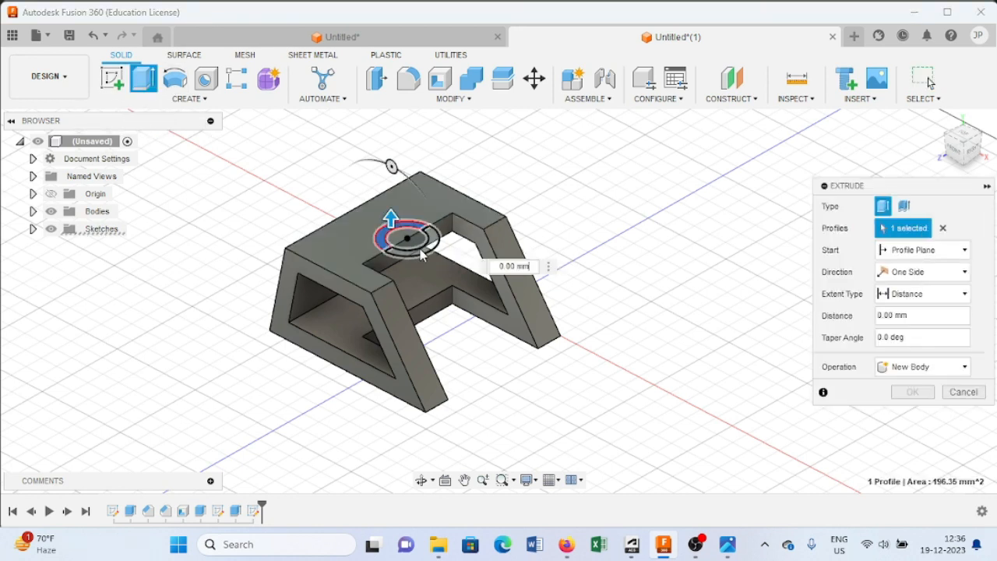
{"action": "left_click", "coordinate": [429, 244]}
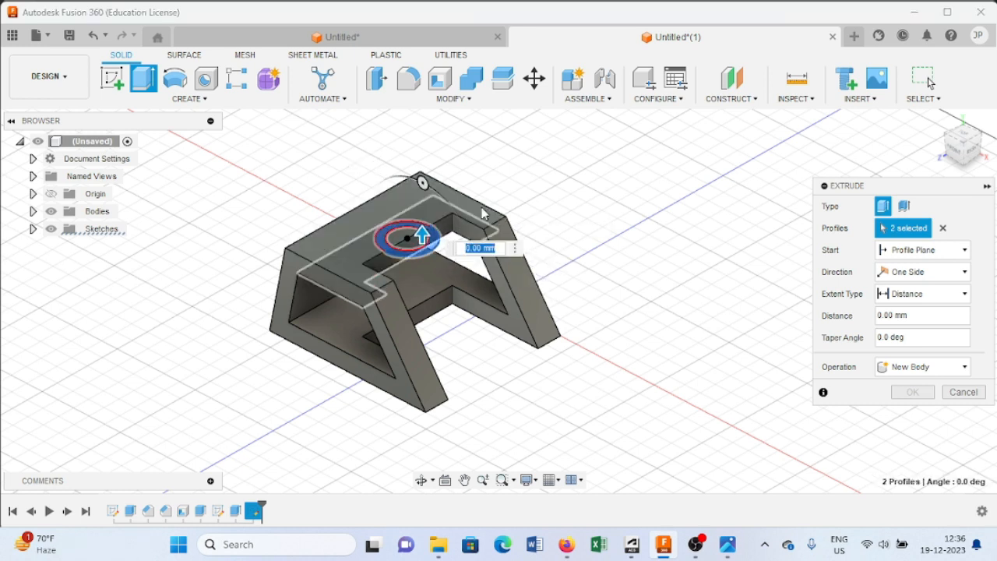
{"action": "left_click", "coordinate": [964, 272]}
{"action": "left_click", "coordinate": [931, 319]}
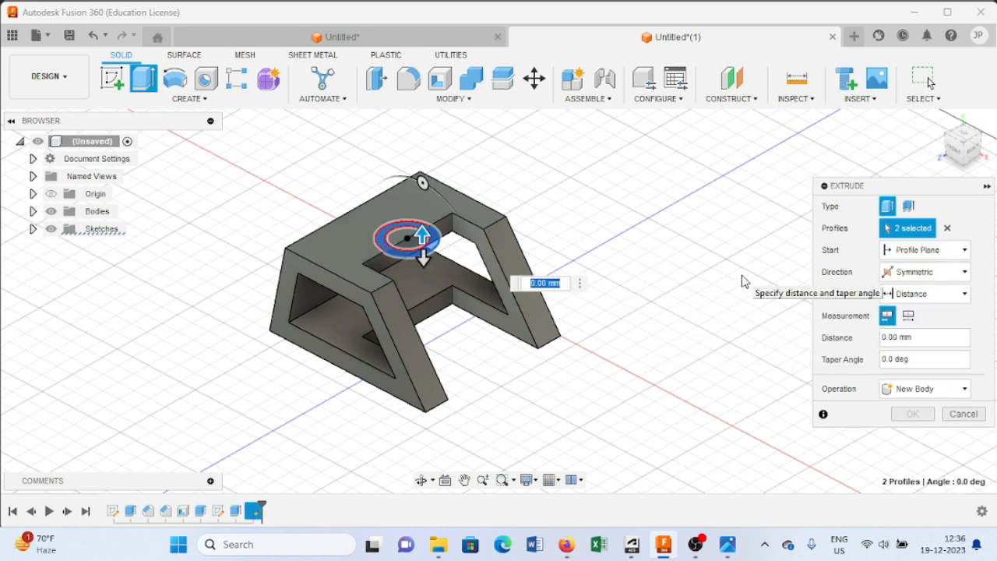
{"action": "key", "text": "Return"}
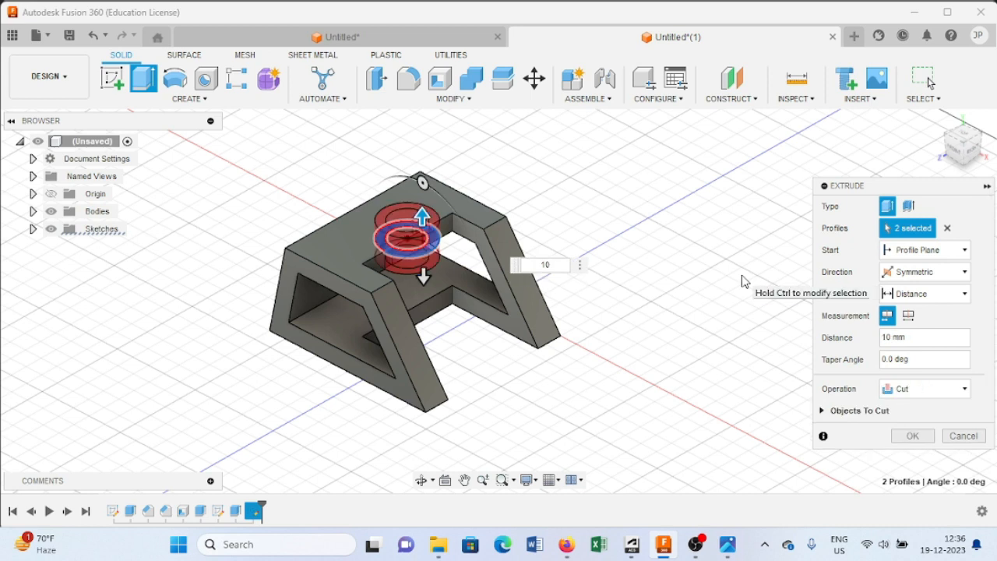
{"action": "left_click", "coordinate": [950, 398]}
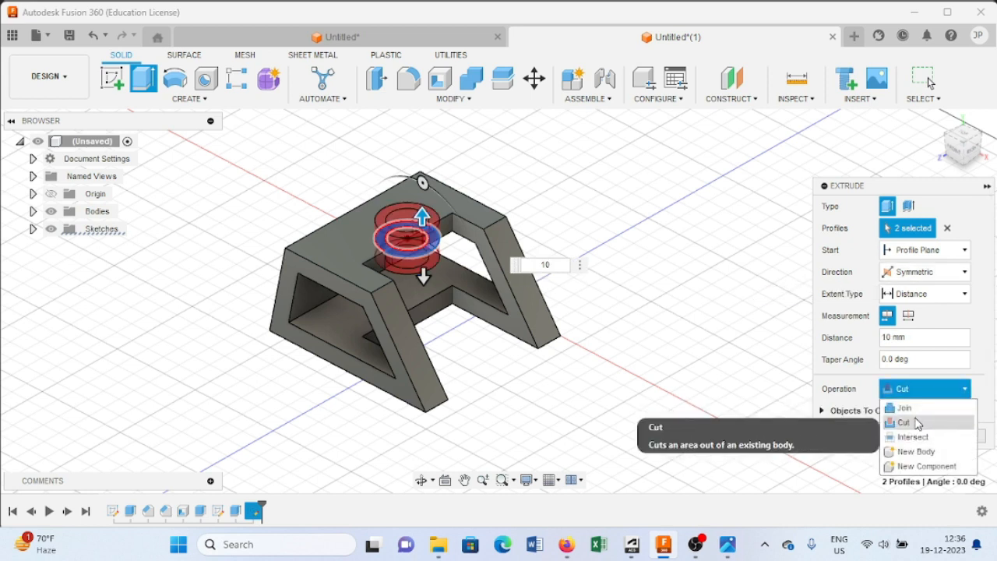
{"action": "left_click", "coordinate": [923, 413]}
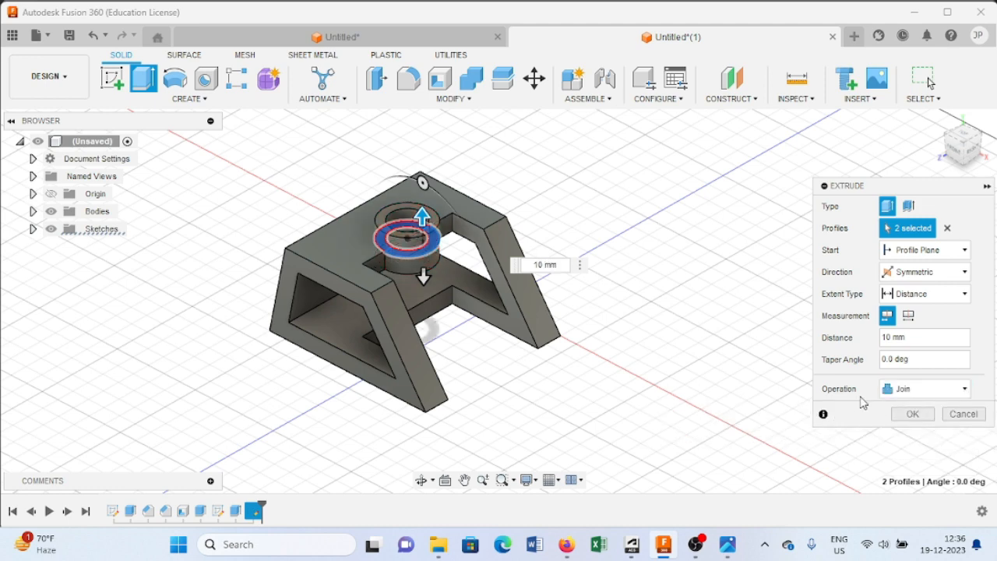
{"action": "left_click", "coordinate": [916, 413]}
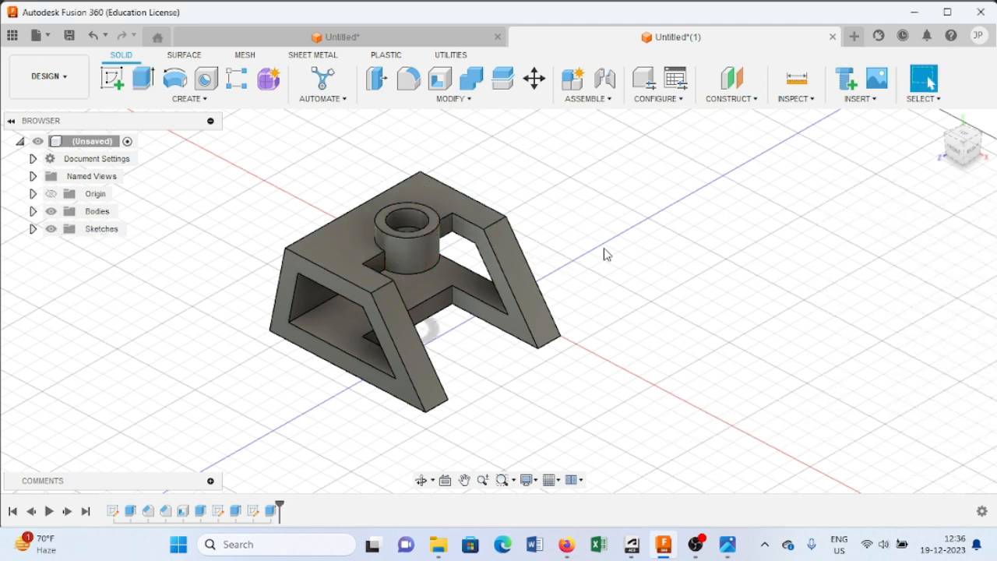
Step: Extrude the half-round face inside the boss hole by -10 mm to cut through the top plate
{"action": "middle_click_drag", "start_coordinate": [626, 257], "coordinate": [612, 291], "text": "shift"}
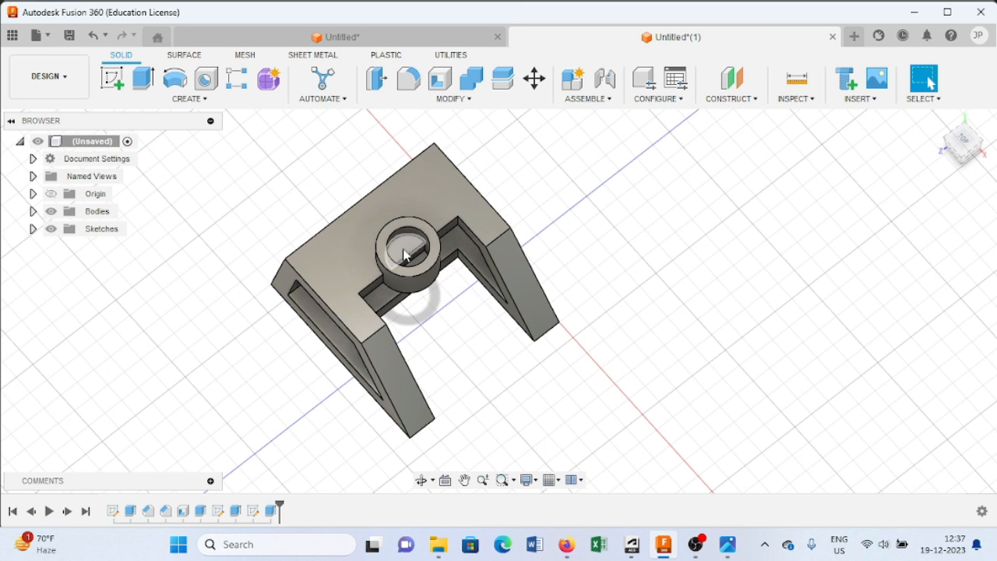
{"action": "left_click", "coordinate": [192, 99]}
{"action": "left_click", "coordinate": [156, 171]}
{"action": "left_click", "coordinate": [405, 249]}
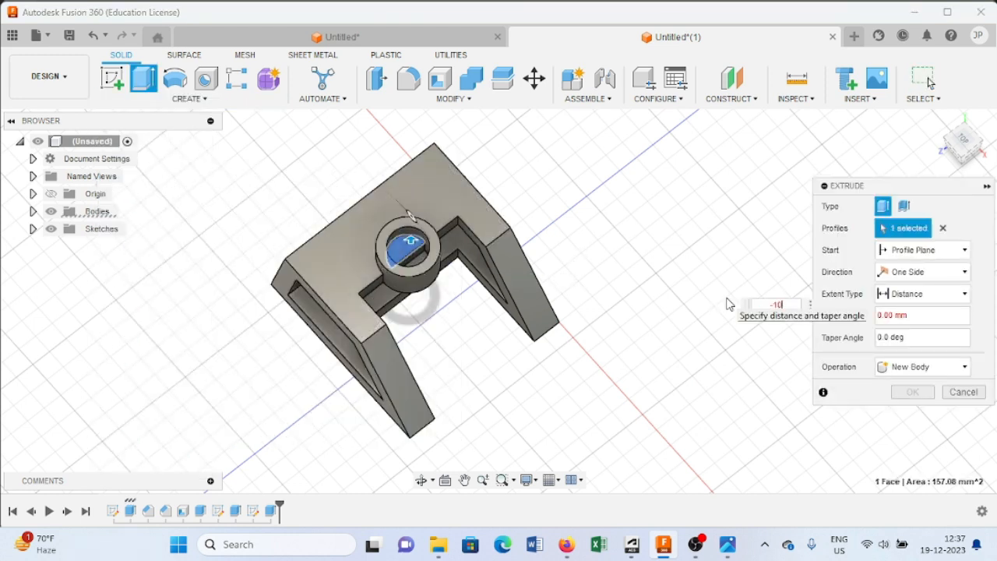
{"action": "type", "text": "-10"}
{"action": "key", "text": "Return"}
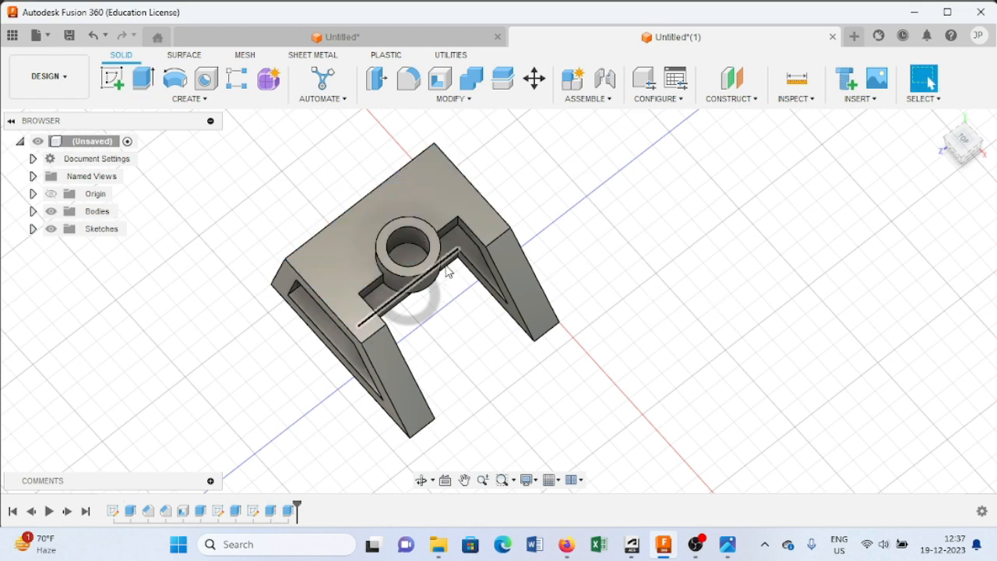
Step: Start a sketch on the bracket's bottom face and draw a 20 mm diameter circle centred on the cutout's inner edge midpoint
{"action": "middle_click_drag", "start_coordinate": [644, 279], "coordinate": [670, 240], "text": "shift"}
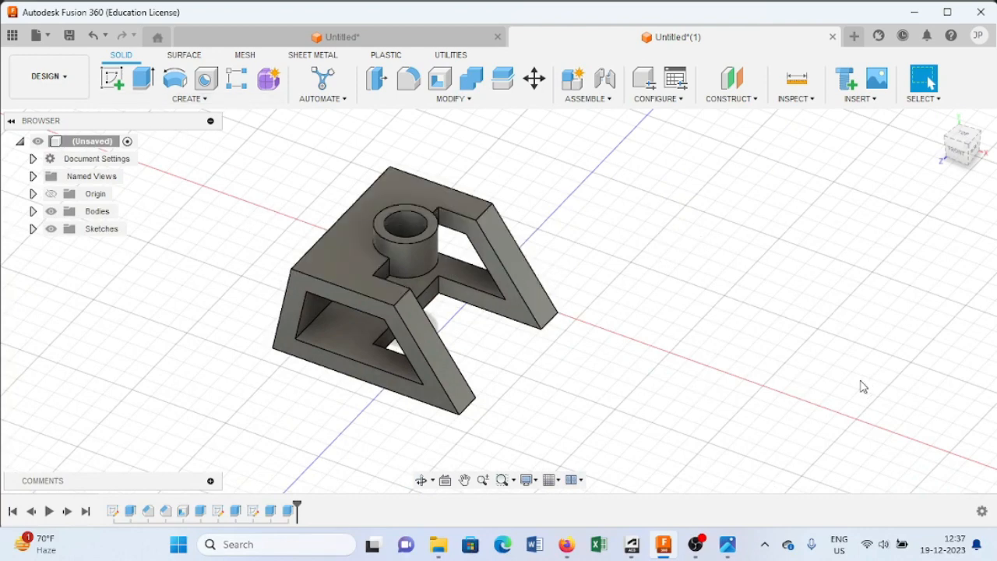
{"action": "middle_click_drag", "start_coordinate": [811, 347], "coordinate": [799, 224], "text": "shift"}
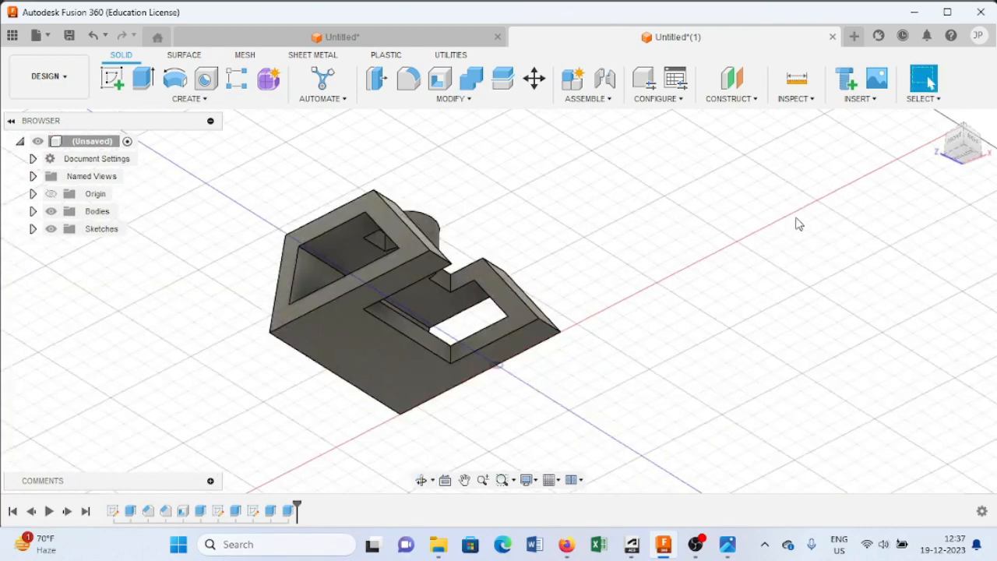
{"action": "left_click", "coordinate": [385, 351]}
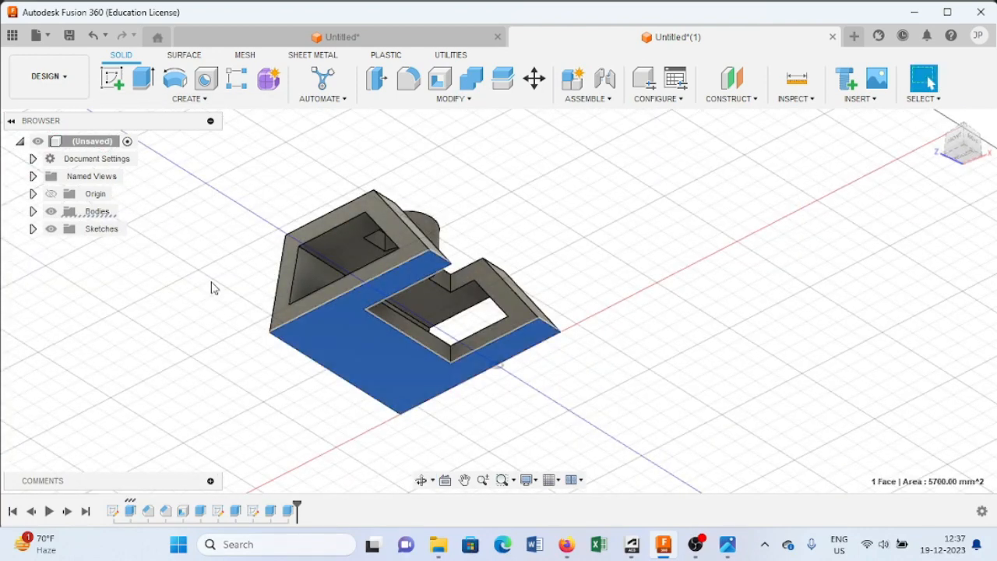
{"action": "left_click", "coordinate": [119, 93]}
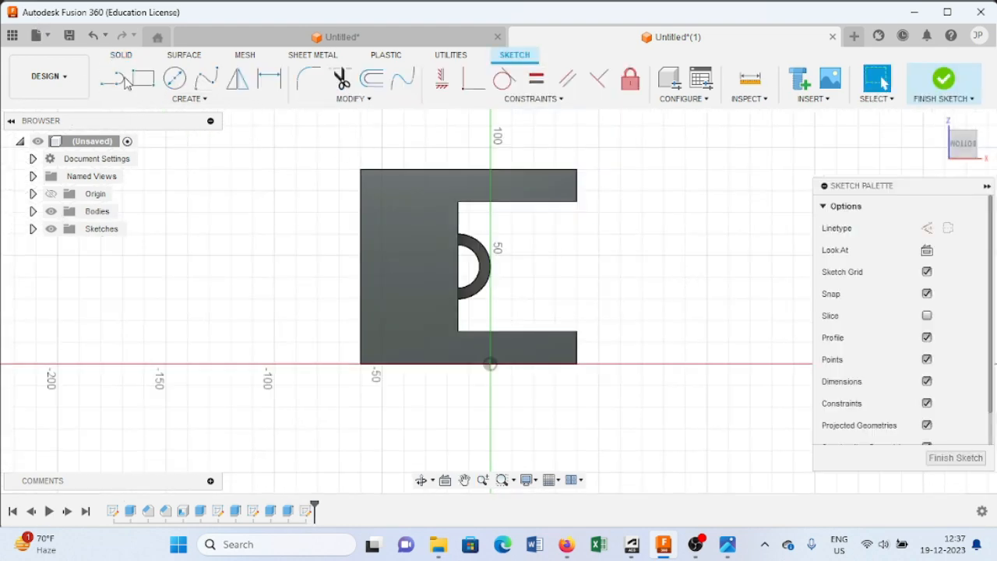
{"action": "left_click", "coordinate": [174, 78]}
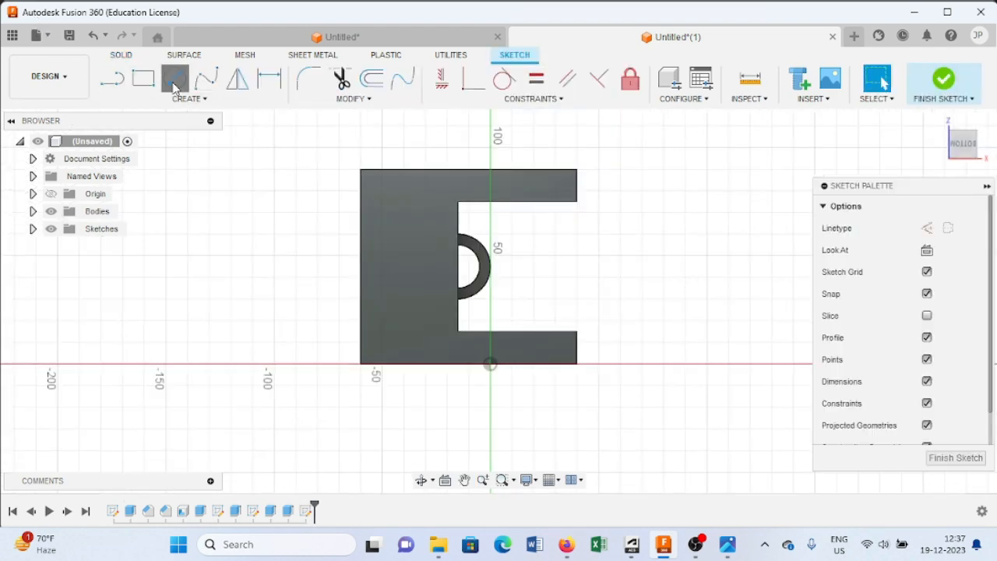
{"action": "left_click", "coordinate": [458, 274]}
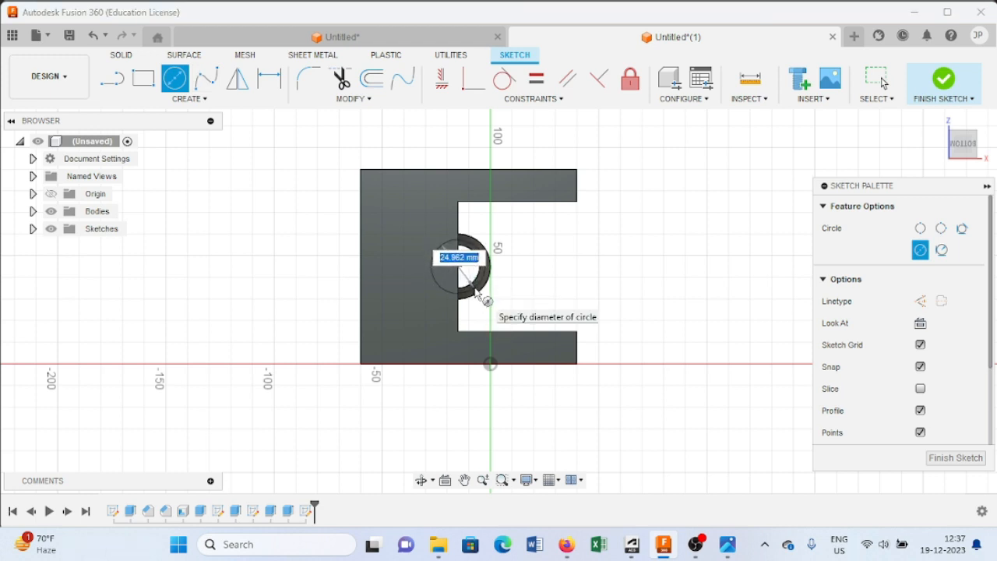
{"action": "key", "text": "Tab"}
{"action": "key", "text": "Return"}
{"action": "key", "text": "Escape"}
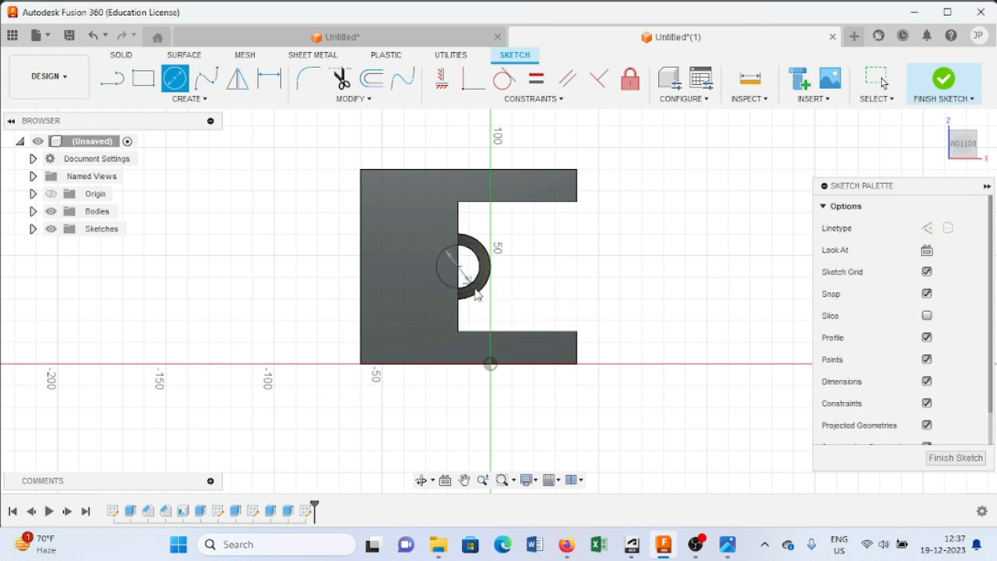
Step: Draw a 30 mm diameter circle concentric with the 20 mm circle on the bottom face and finish the sketch
{"action": "left_click", "coordinate": [188, 86]}
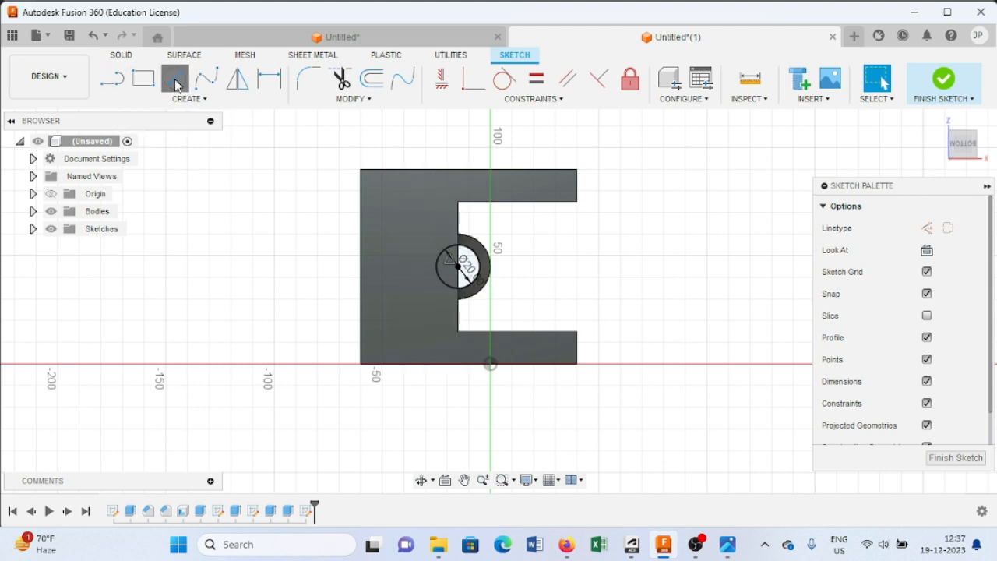
{"action": "left_click", "coordinate": [458, 267]}
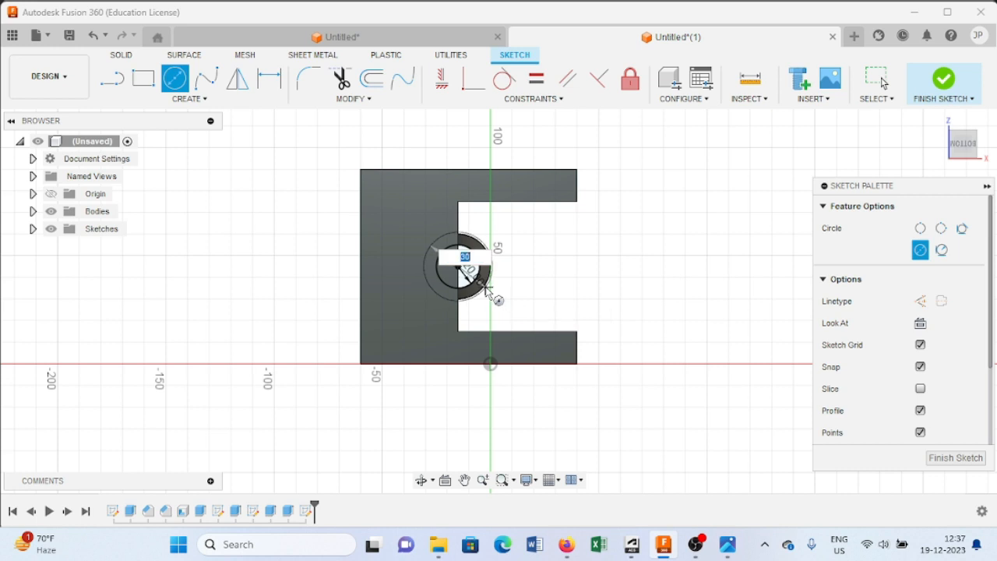
{"action": "key", "text": "Tab"}
{"action": "key", "text": "Return"}
{"action": "key", "text": "Escape"}
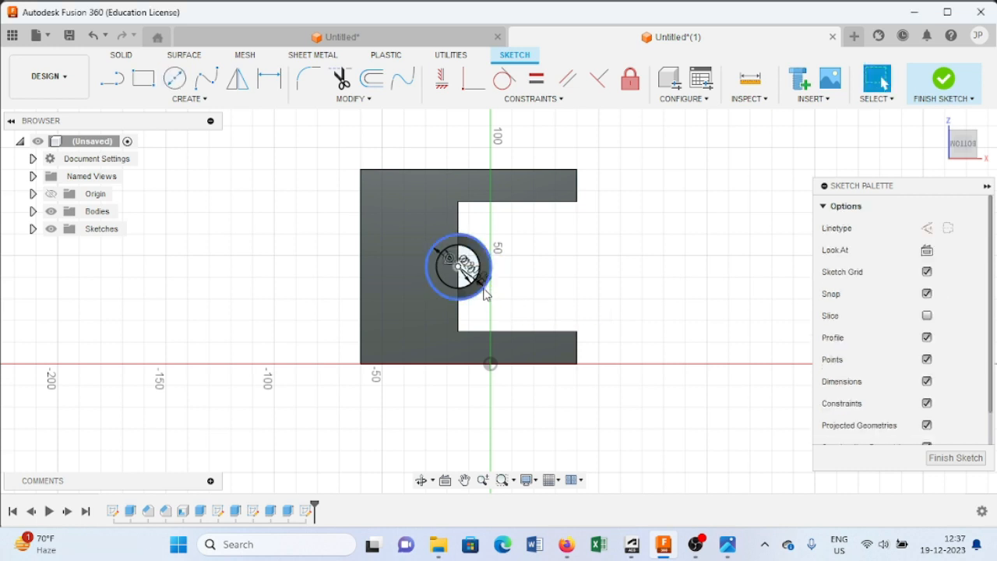
{"action": "left_click", "coordinate": [944, 79]}
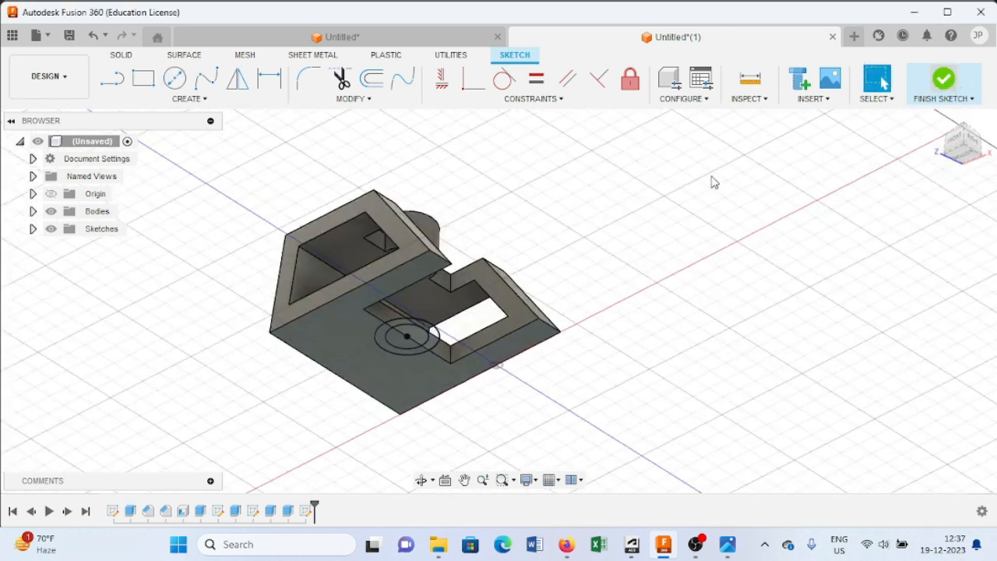
Step: Extrude the half-ring profile lying inside the side cutout by -10 mm, joined to the bracket body
{"action": "left_click", "coordinate": [143, 78]}
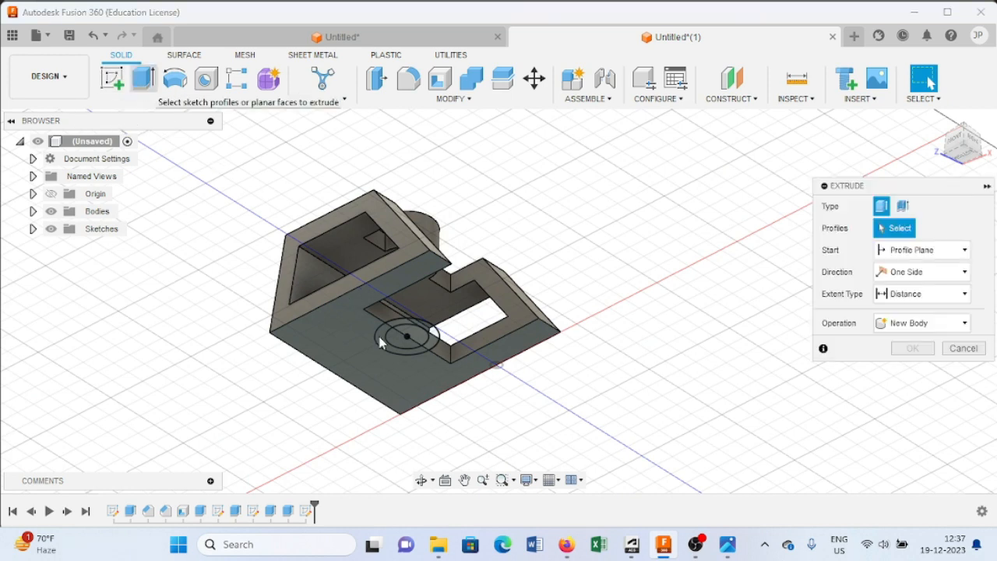
{"action": "left_click", "coordinate": [434, 334]}
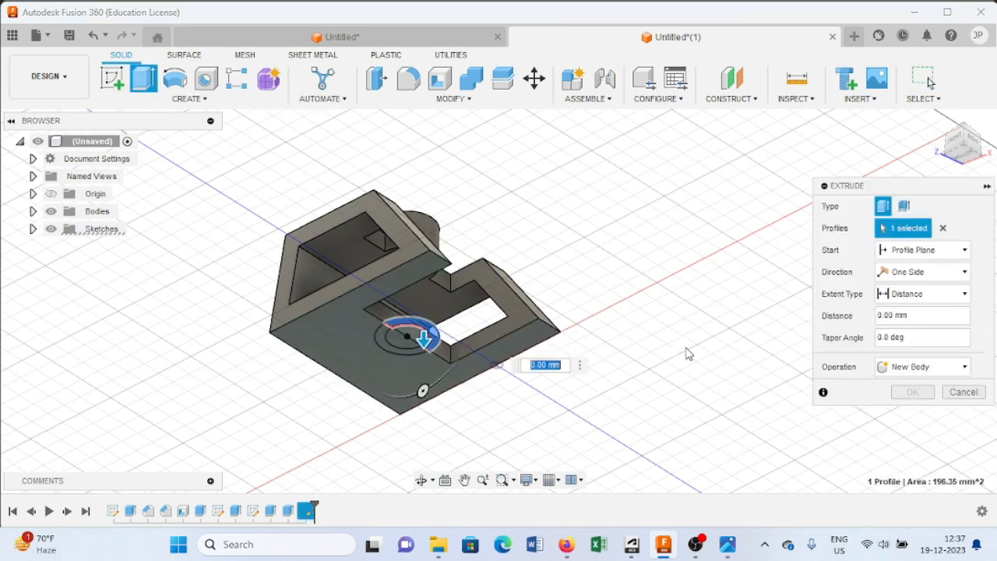
{"action": "type", "text": "-15"}
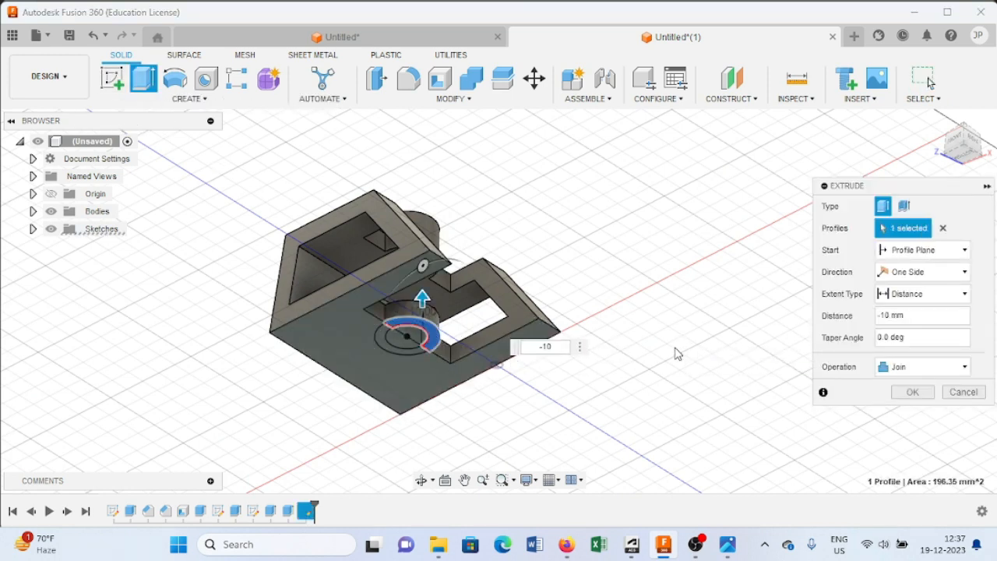
{"action": "key", "text": "Return"}
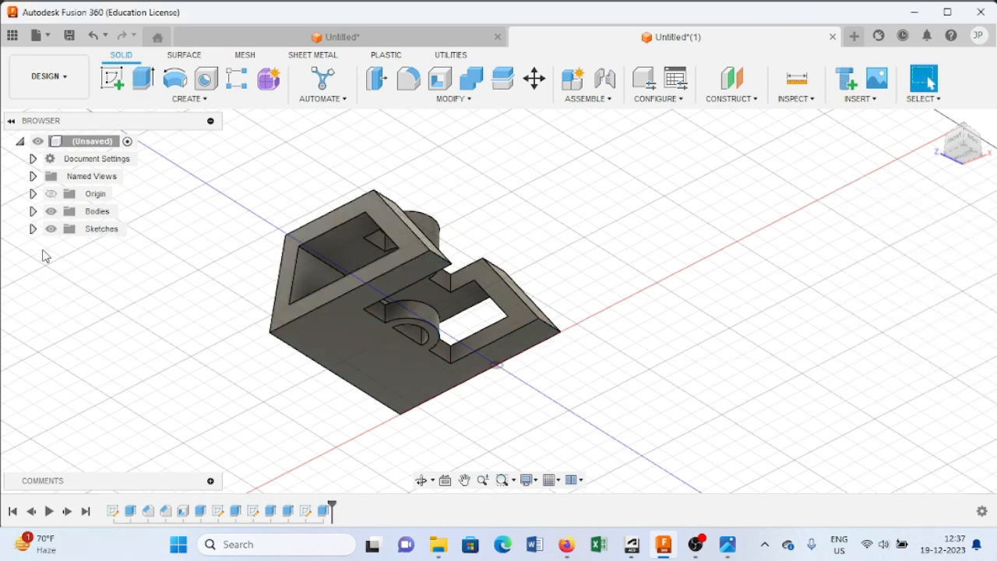
Step: Show Sketch4 again and extrude the inner half-circle over the base plate by -10 mm as a cut
{"action": "left_click", "coordinate": [33, 228]}
{"action": "left_click", "coordinate": [64, 300]}
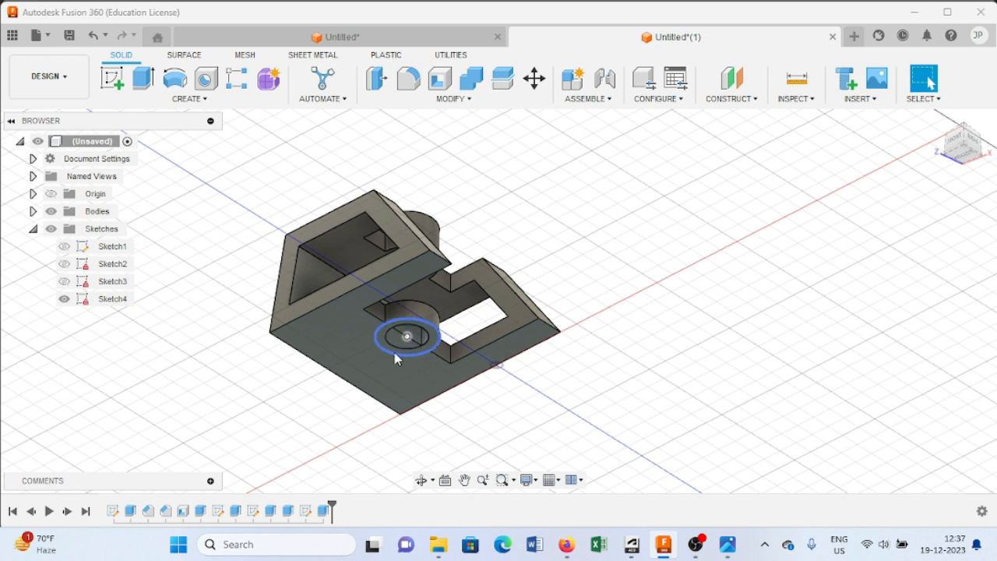
{"action": "left_click", "coordinate": [143, 78]}
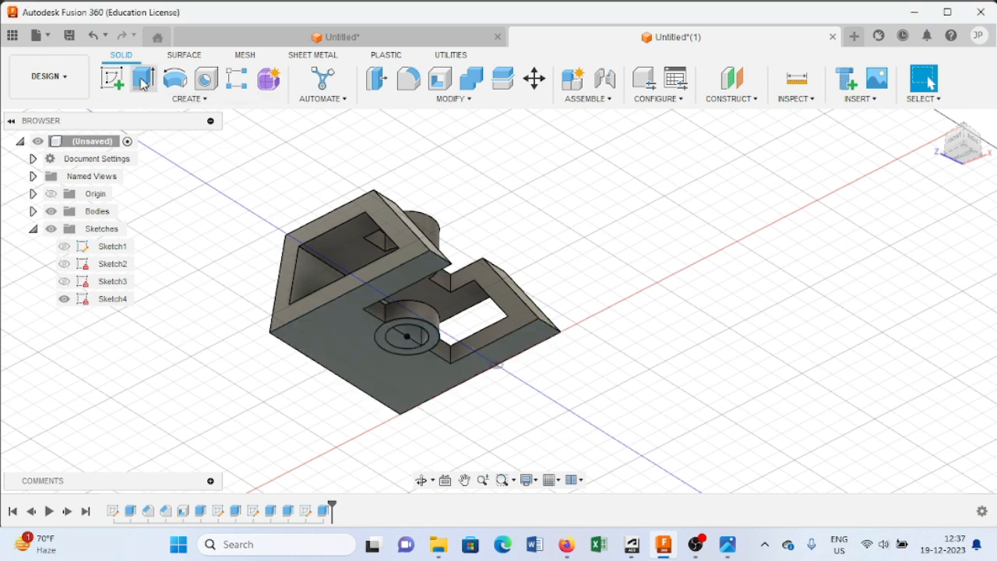
{"action": "left_click", "coordinate": [398, 336]}
{"action": "type", "text": "-10"}
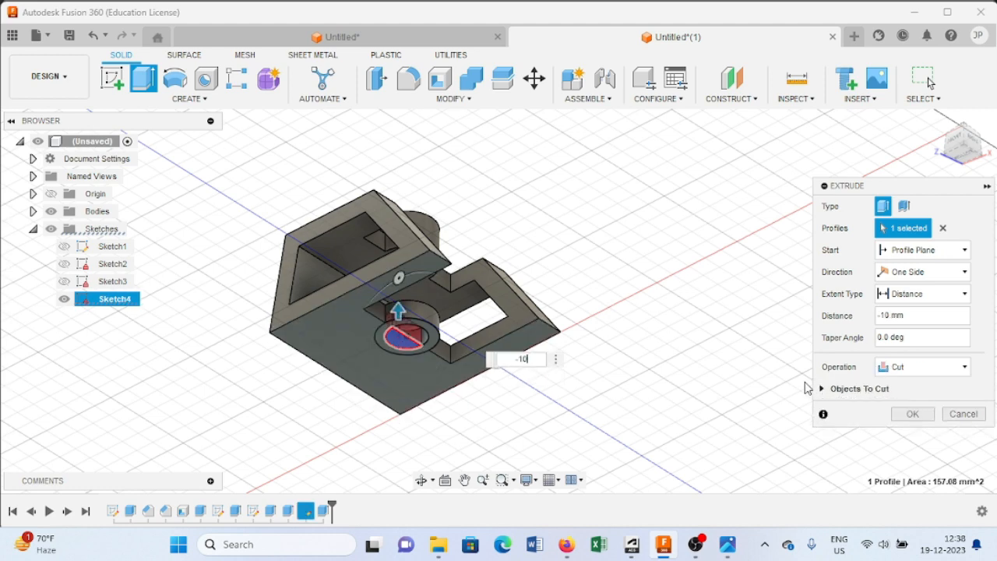
{"action": "key", "text": "Return"}
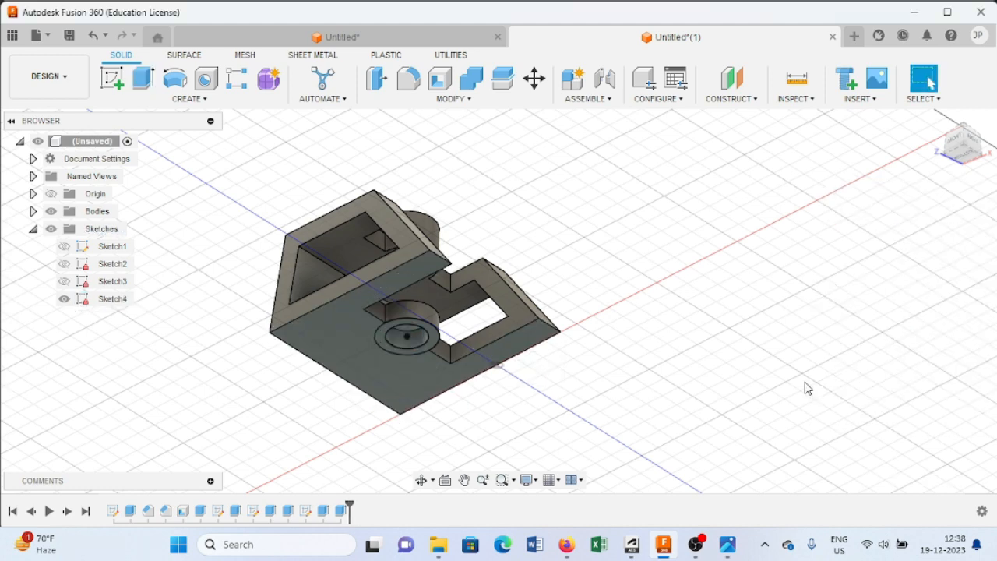
Step: Compare the bracket's top boss and bottom ring with the isometric view in the reference drawing image
{"action": "middle_click_drag", "start_coordinate": [647, 248], "coordinate": [639, 349], "text": "shift"}
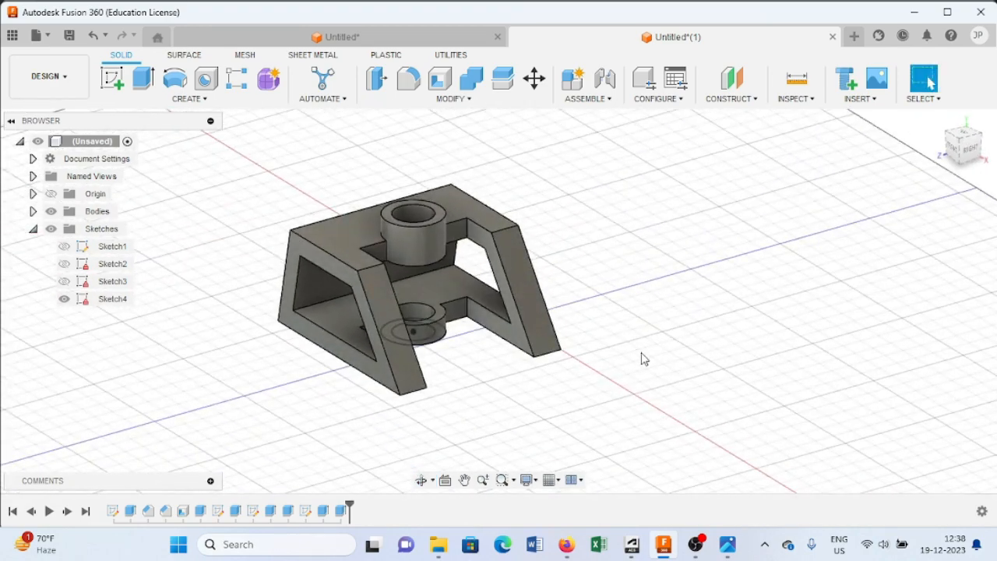
{"action": "left_click", "coordinate": [726, 543]}
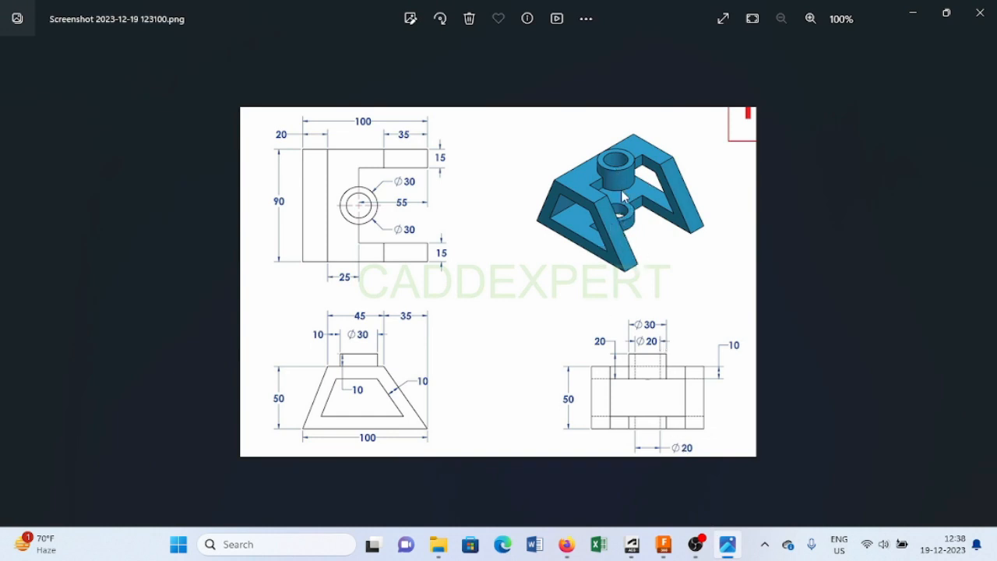
{"action": "left_click", "coordinate": [911, 16]}
{"action": "middle_click_drag", "start_coordinate": [207, 234], "coordinate": [246, 250], "text": "shift"}
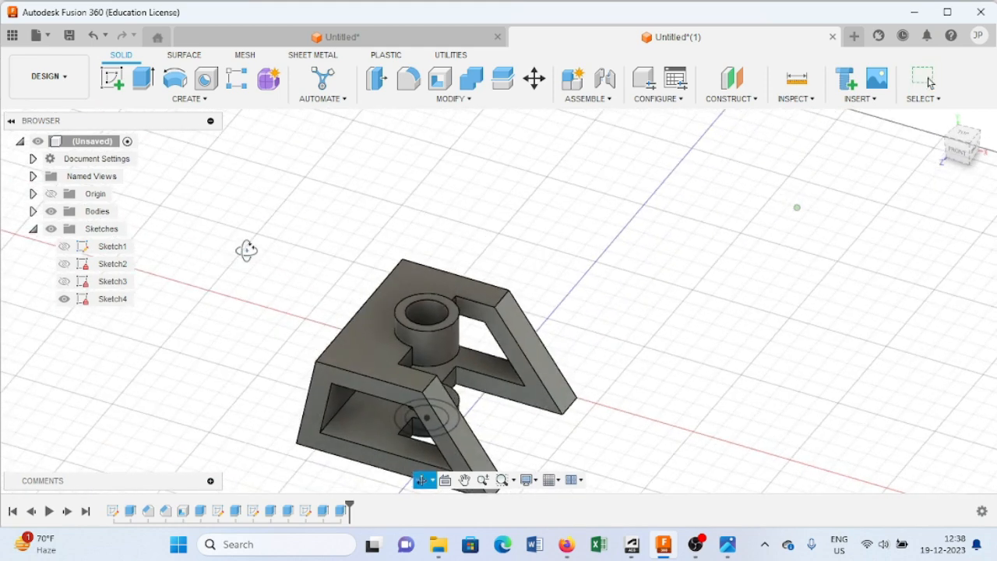
{"action": "middle_click_drag", "start_coordinate": [483, 242], "coordinate": [490, 189]}
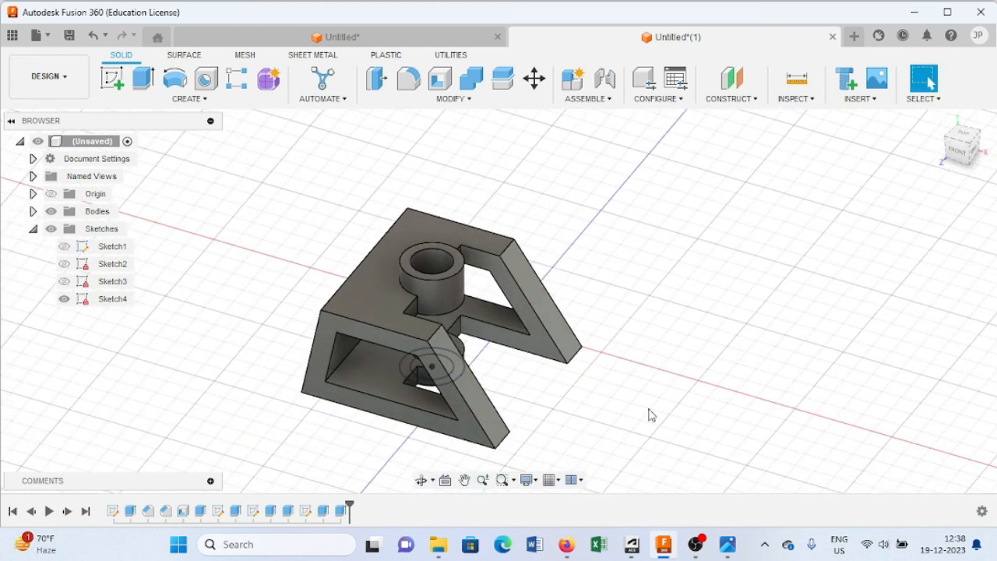
Step: Apply the Paint - Enamel Glossy (Green) appearance to the bracket body and hide Sketch4
{"action": "left_click", "coordinate": [479, 100]}
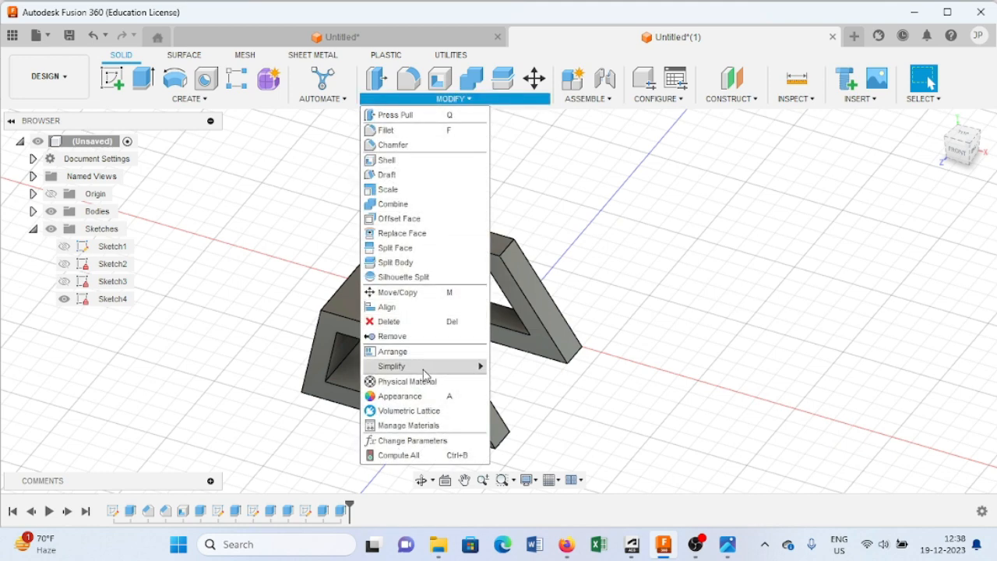
{"action": "left_click", "coordinate": [559, 359]}
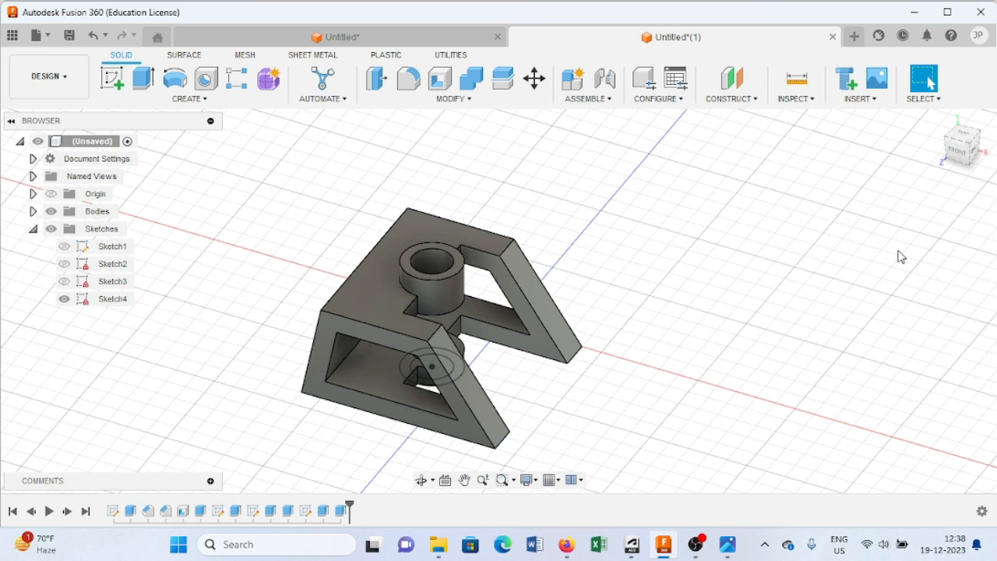
{"action": "key", "text": "a"}
{"action": "scroll", "coordinate": [800, 342], "scroll_direction": "down", "scroll_amount": 5}
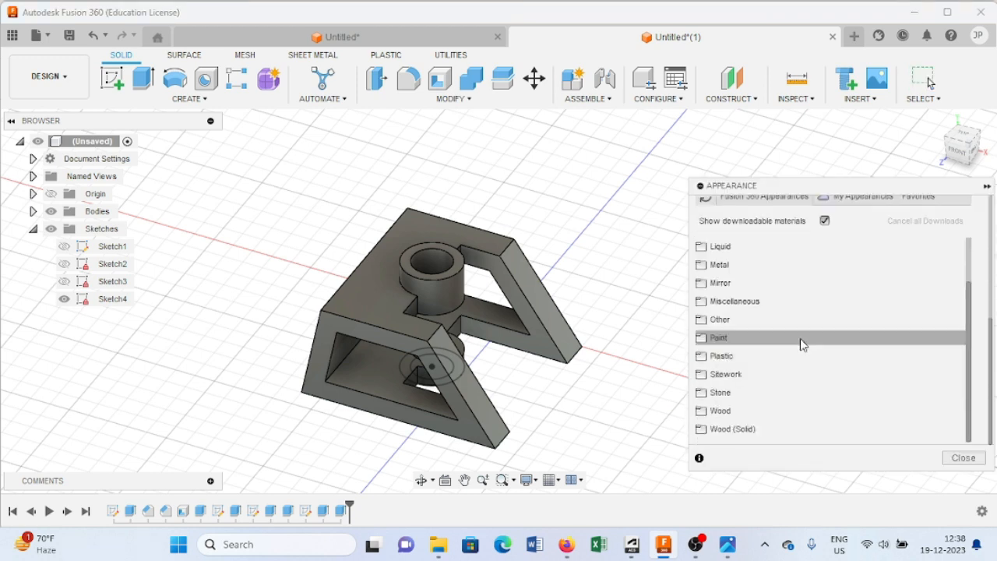
{"action": "left_click", "coordinate": [746, 341]}
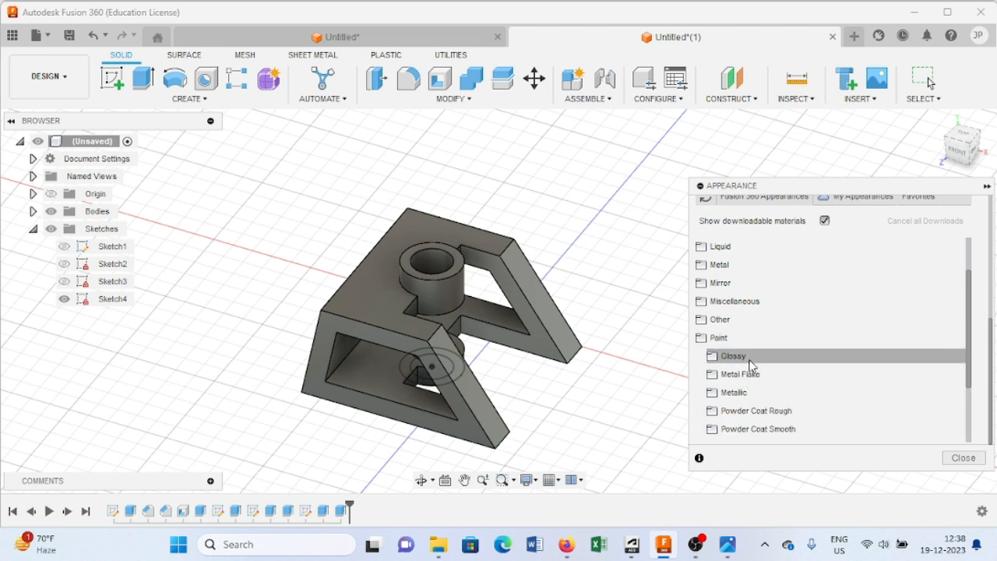
{"action": "left_click", "coordinate": [749, 358]}
{"action": "scroll", "coordinate": [766, 387], "scroll_direction": "down", "scroll_amount": 2}
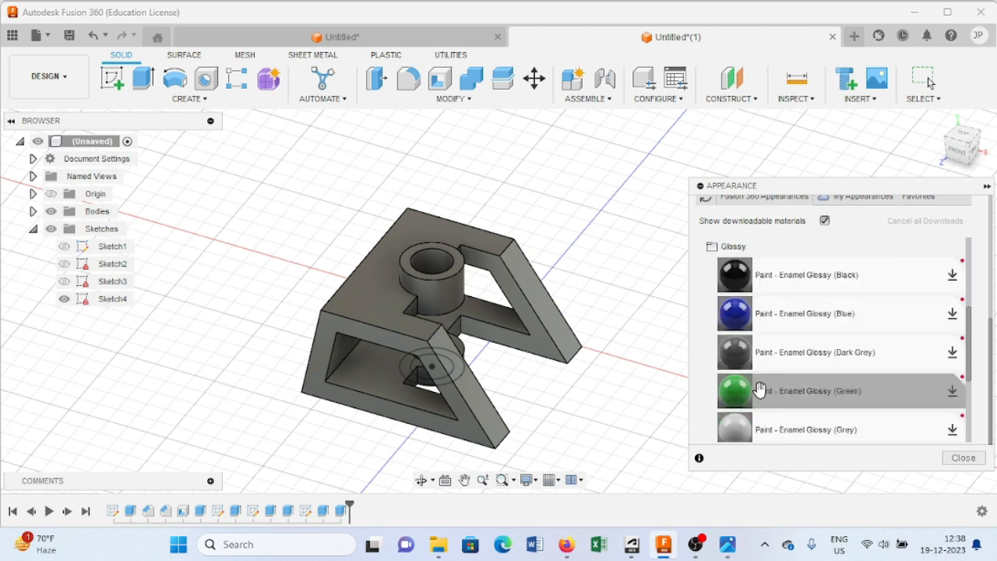
{"action": "left_click_drag", "start_coordinate": [760, 389], "coordinate": [419, 328]}
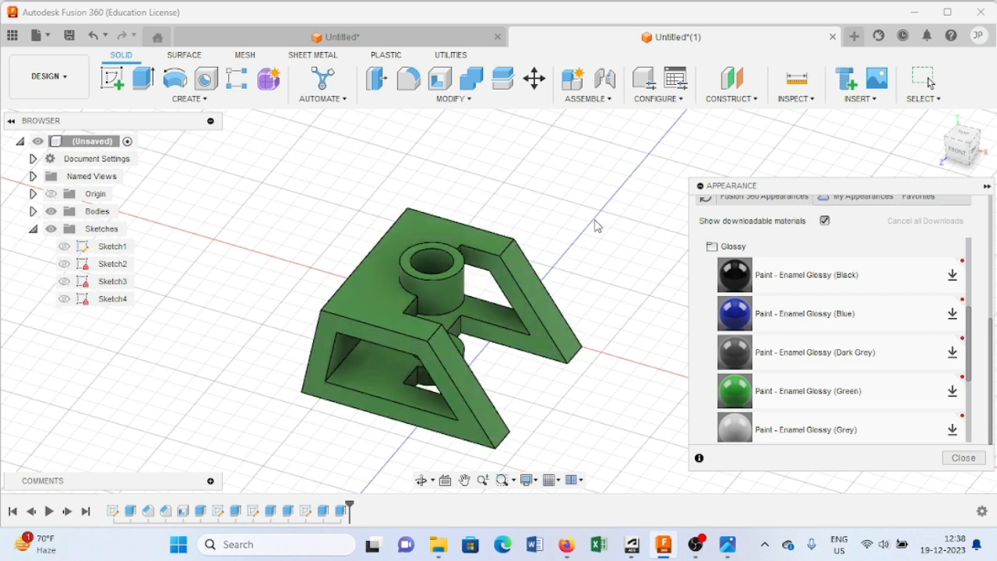
Step: Collapse the appearance settings and switch to the reference drawing image to check the coloured bracket against it
{"action": "middle_click_drag", "start_coordinate": [602, 217], "coordinate": [578, 215], "text": "shift"}
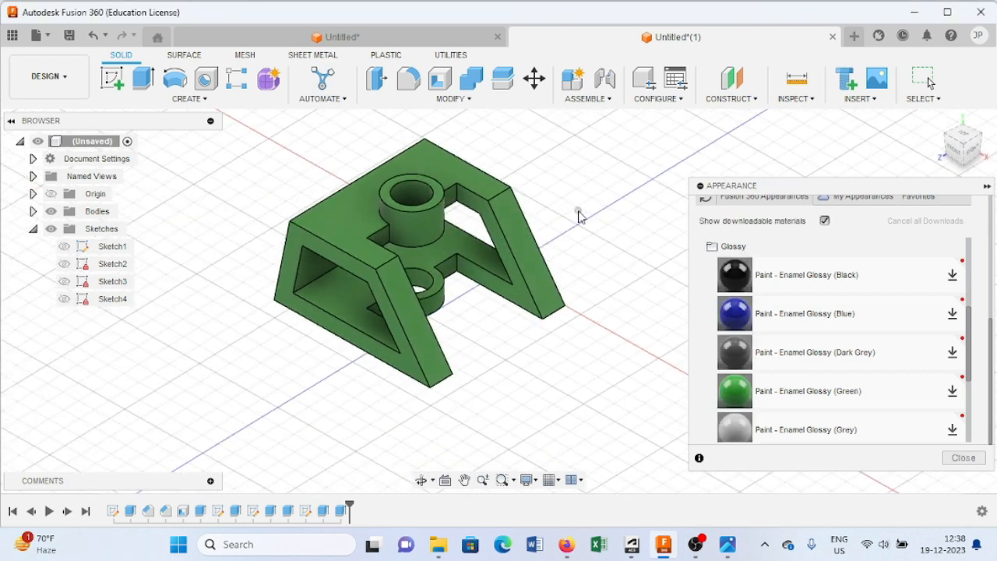
{"action": "left_click", "coordinate": [986, 188]}
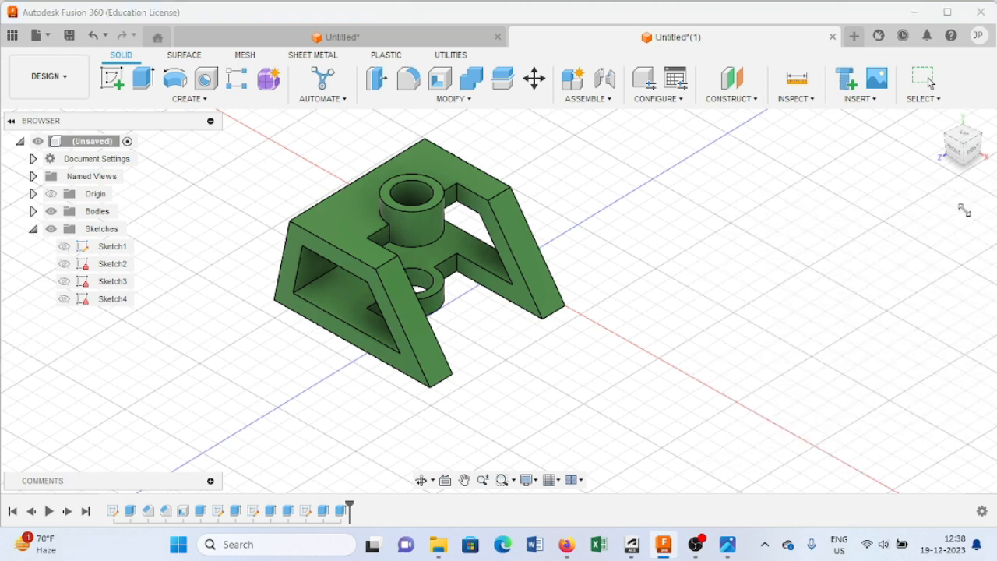
{"action": "left_click", "coordinate": [732, 553]}
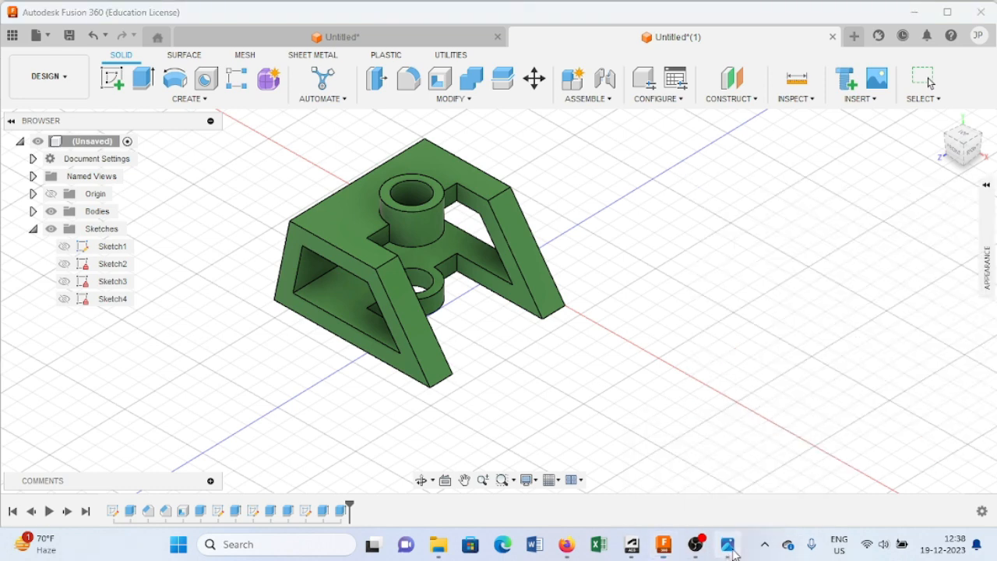